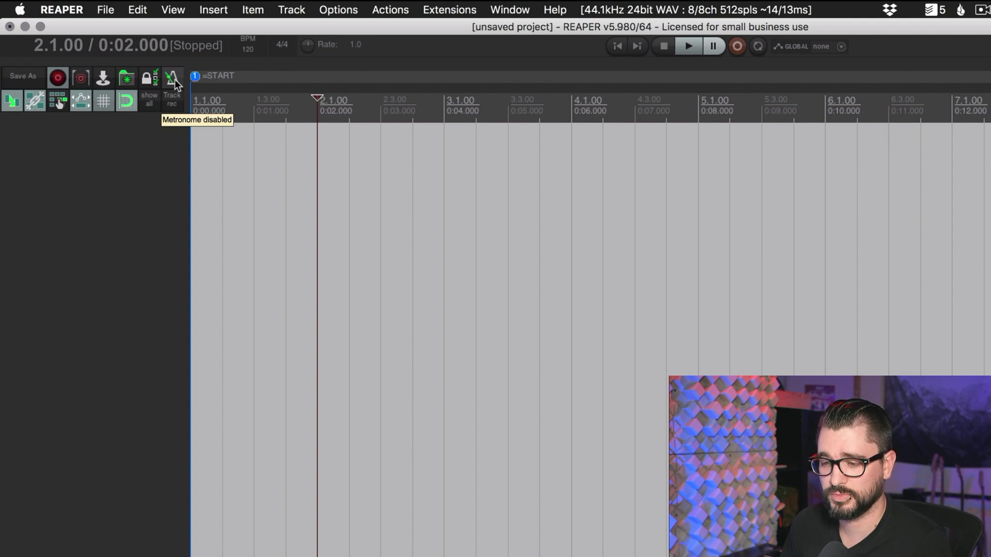
- Enable the metronome, listen to it briefly, and bring up the Metronome and pre-roll settings
{"action": "left_click", "coordinate": [173, 79]}
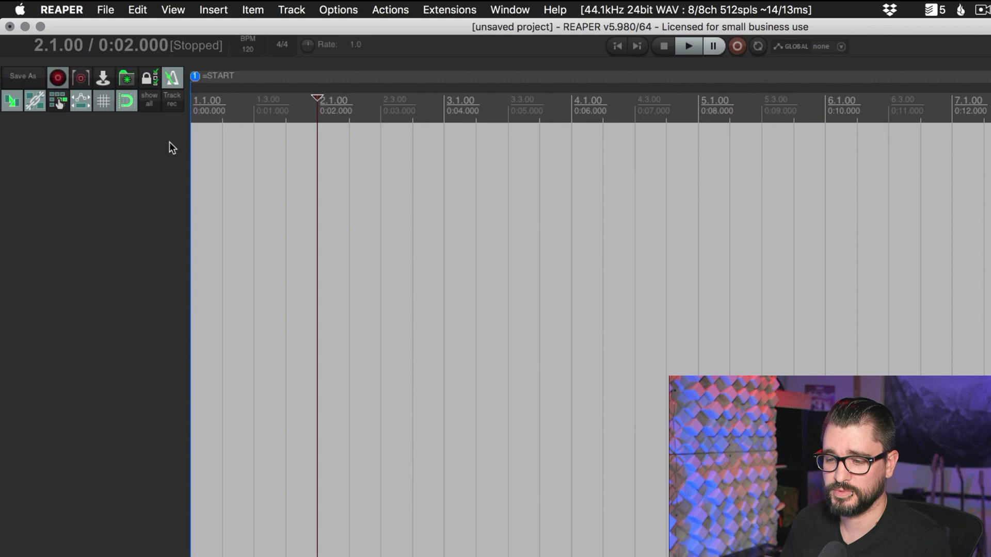
{"action": "key", "text": "space"}
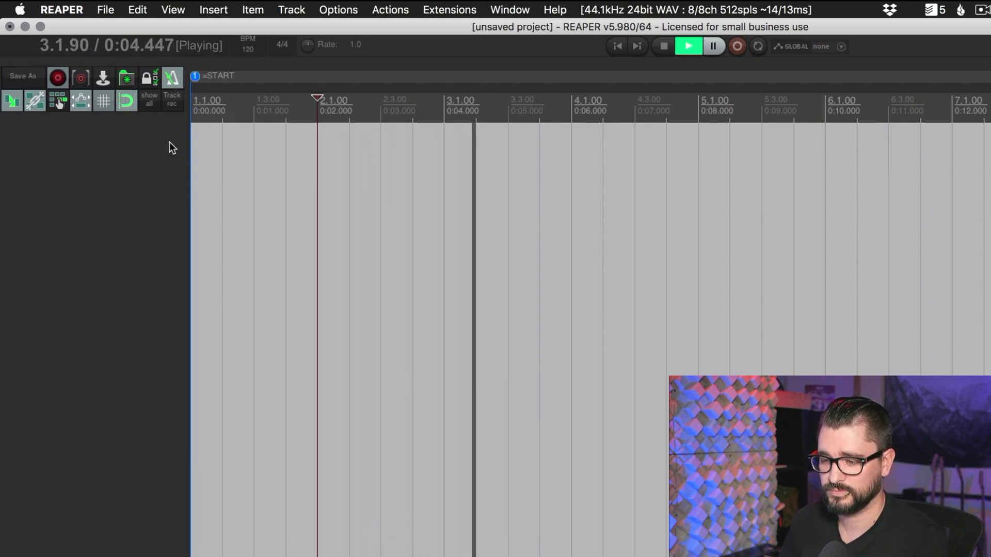
{"action": "key", "text": "space"}
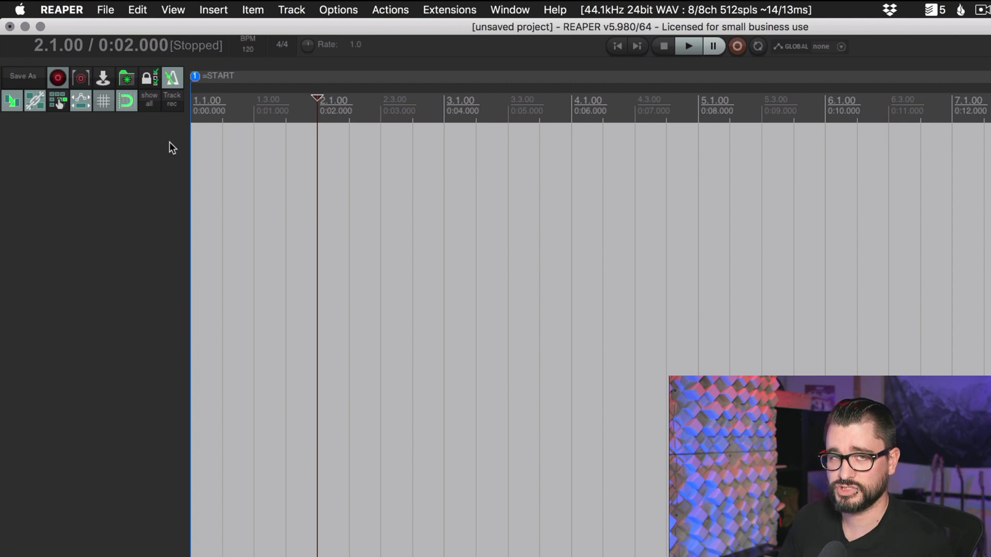
{"action": "left_click", "coordinate": [173, 78]}
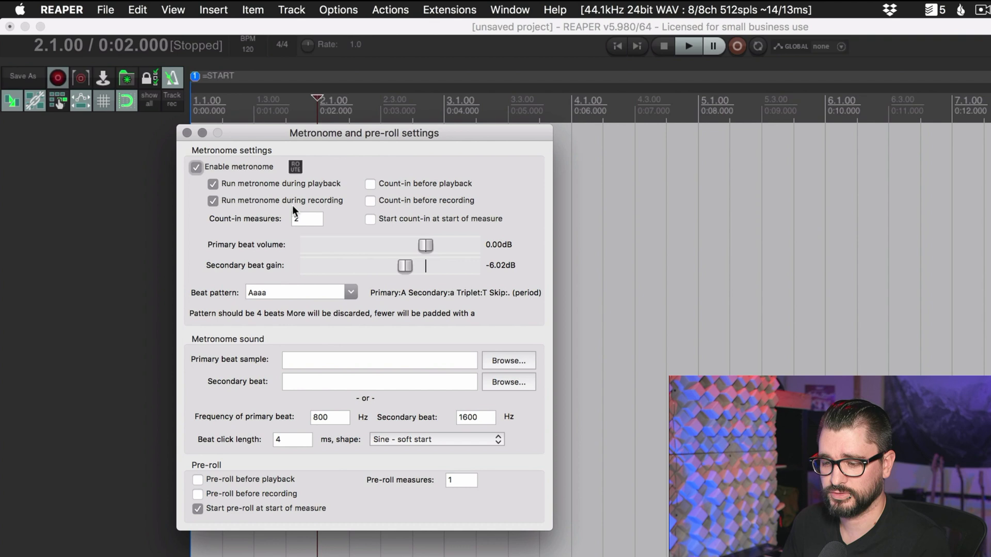
- Toggle 'run during playback' off and on, and reset the primary beat volume to 0.00dB
{"action": "left_click", "coordinate": [214, 201]}
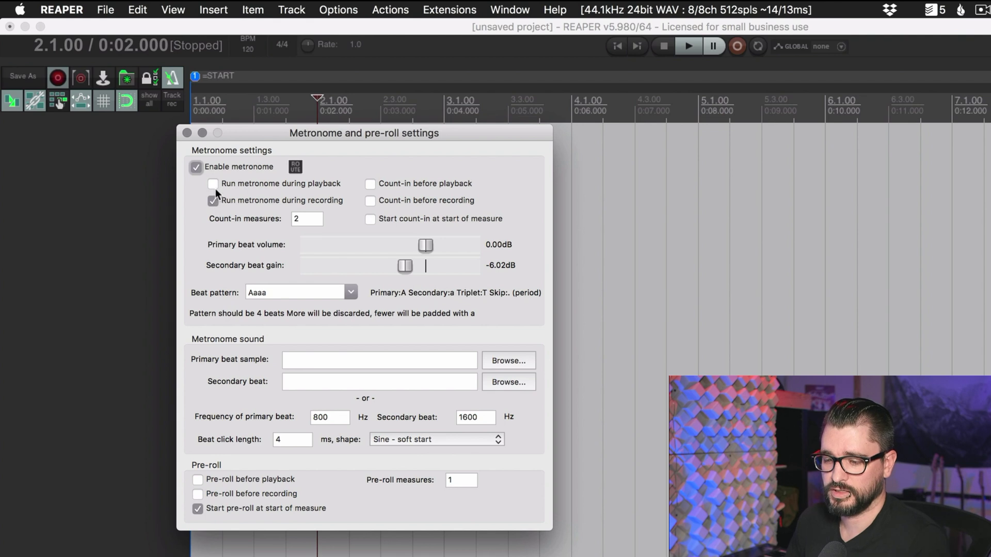
{"action": "left_click", "coordinate": [213, 203]}
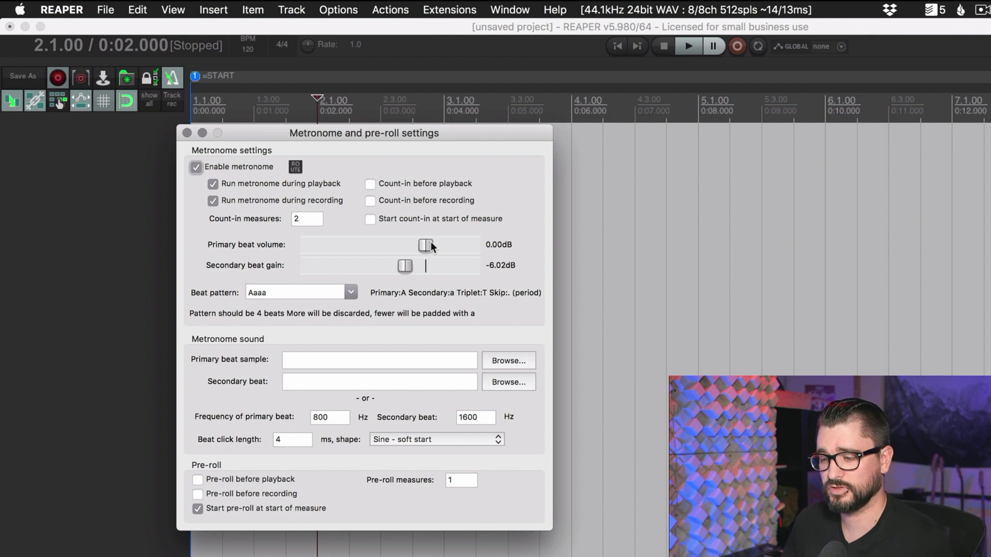
{"action": "left_click_drag", "start_coordinate": [426, 247], "coordinate": [475, 249]}
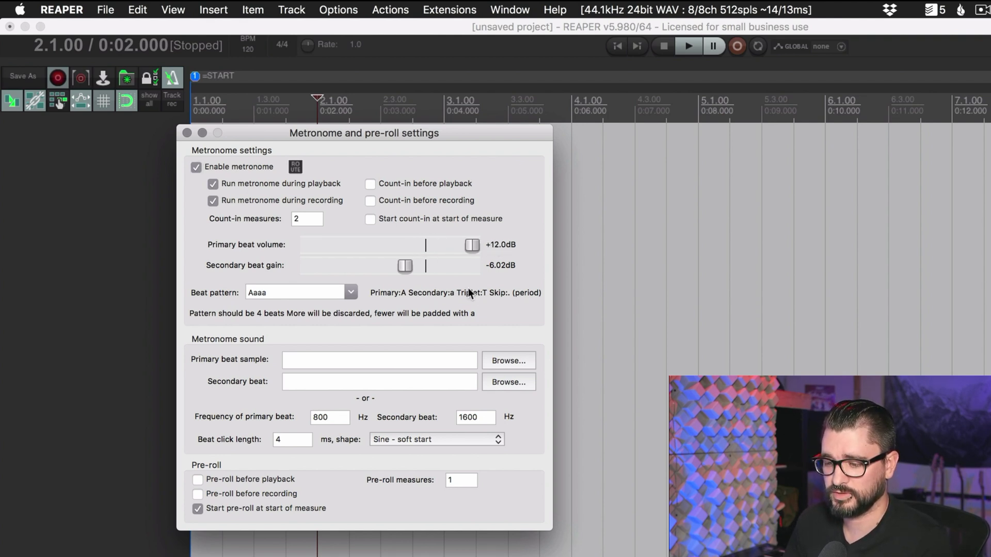
{"action": "double_click", "coordinate": [470, 246]}
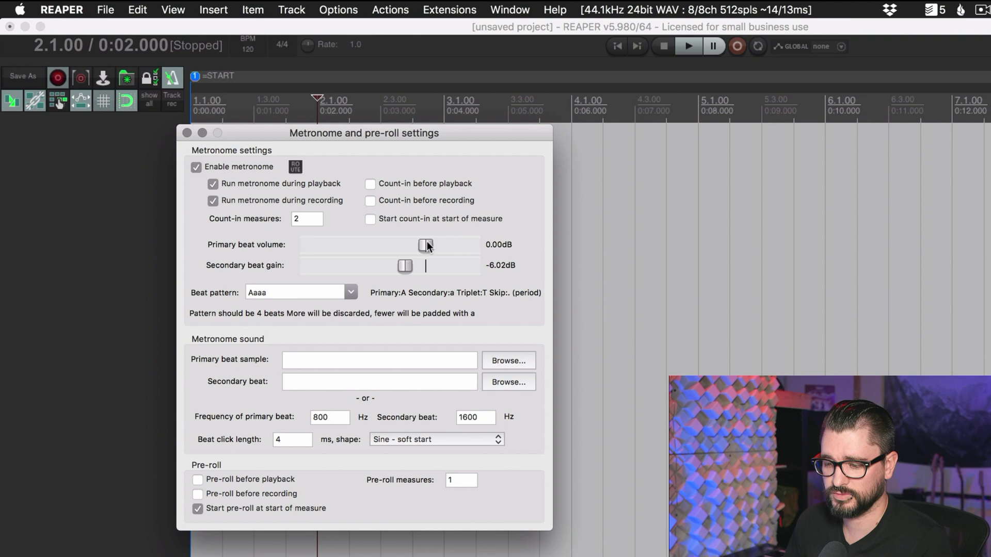
- Keep the beat pattern as Aaaa, retyping it in the pattern field
{"action": "left_click", "coordinate": [352, 297]}
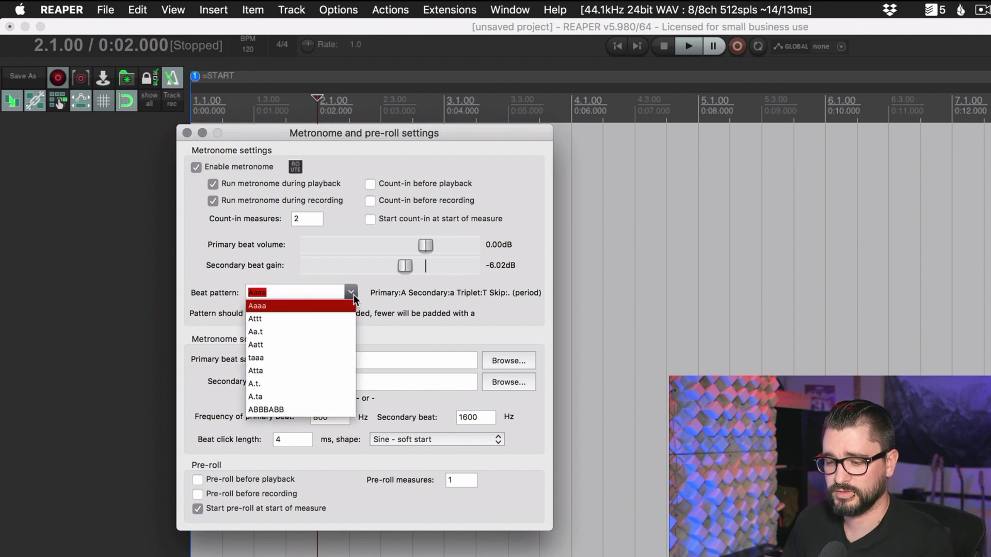
{"action": "left_click", "coordinate": [354, 293]}
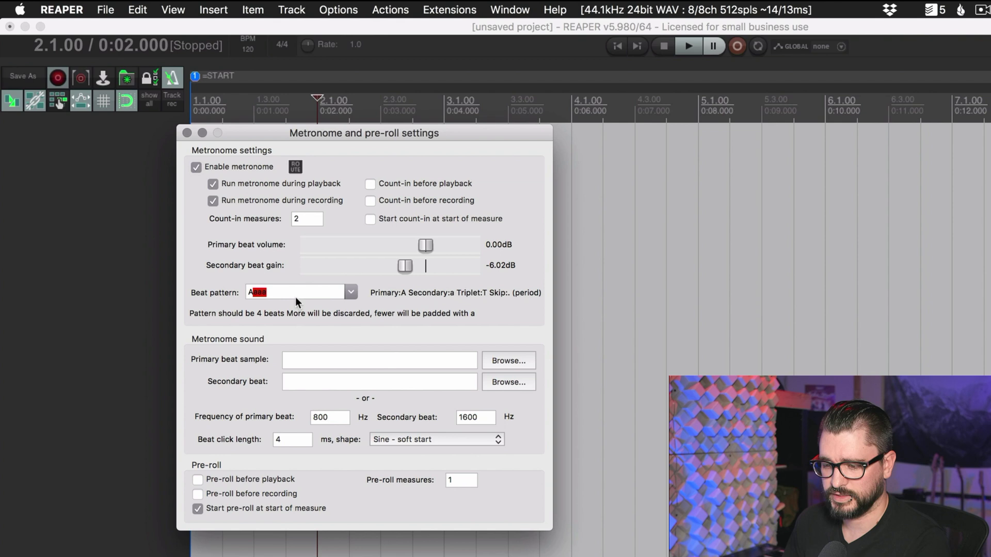
{"action": "type", "text": "AA"}
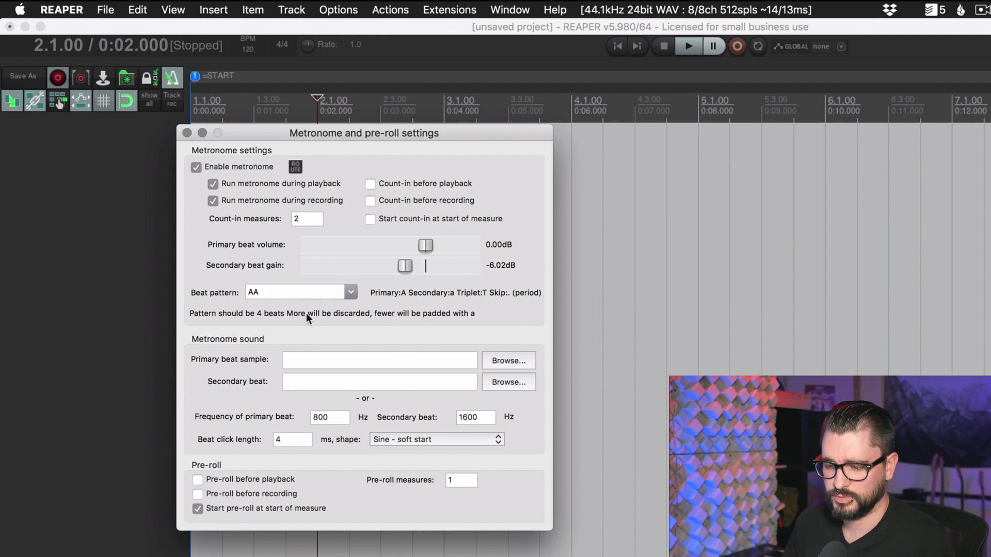
{"action": "key", "text": "BackSpace"}
{"action": "type", "text": "aaa"}
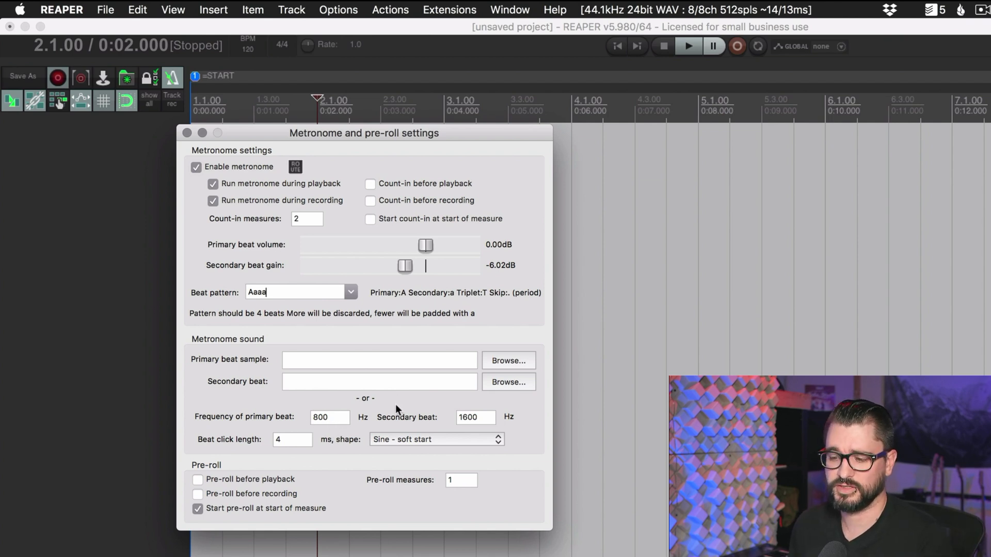
- Set the click shape to Triangle, close the settings, and play to audition it
{"action": "left_click", "coordinate": [437, 440]}
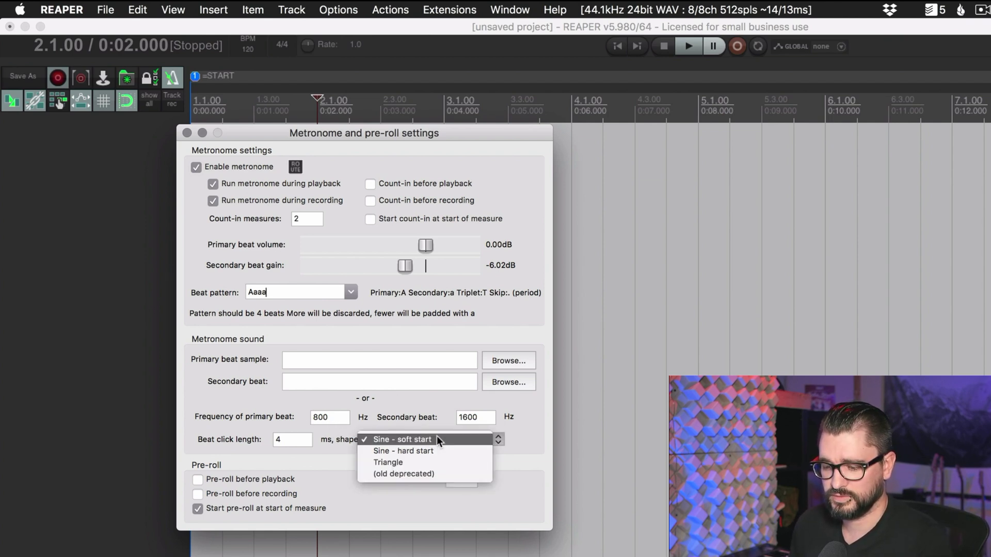
{"action": "left_click", "coordinate": [453, 459]}
{"action": "left_click", "coordinate": [84, 233]}
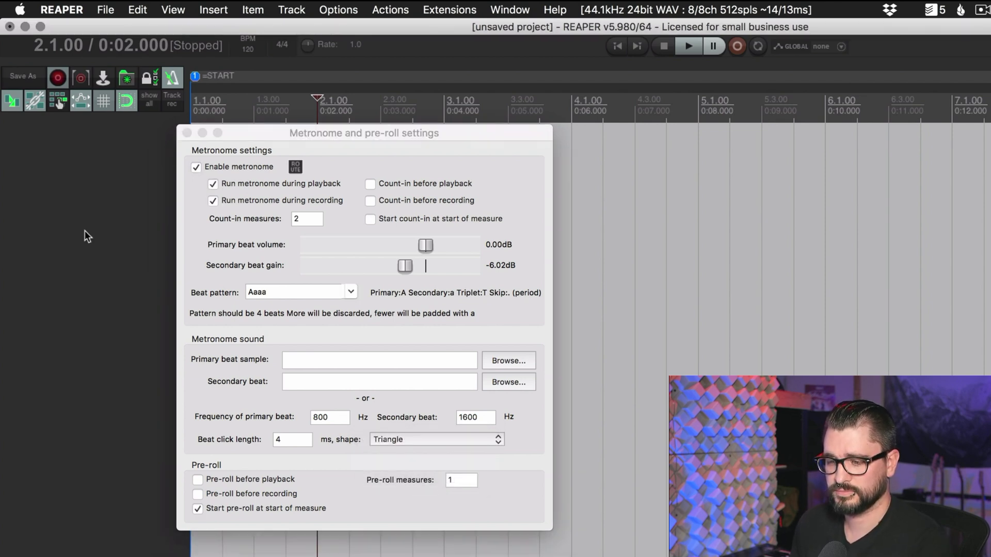
{"action": "key", "text": "space"}
{"action": "key", "text": "space"}
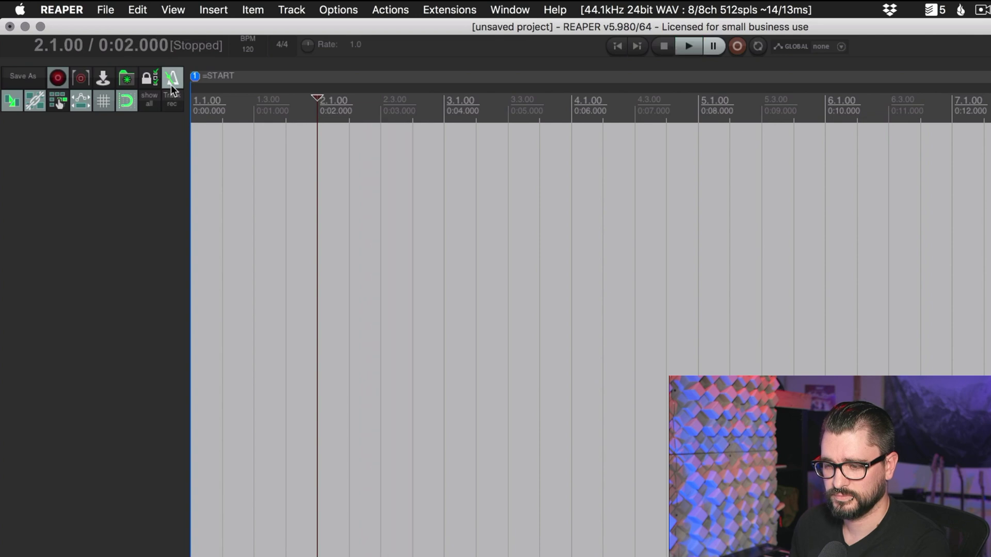
- Reopen the metronome settings and load MARIMBA1.wav as the primary beat sample
{"action": "left_click", "coordinate": [302, 423]}
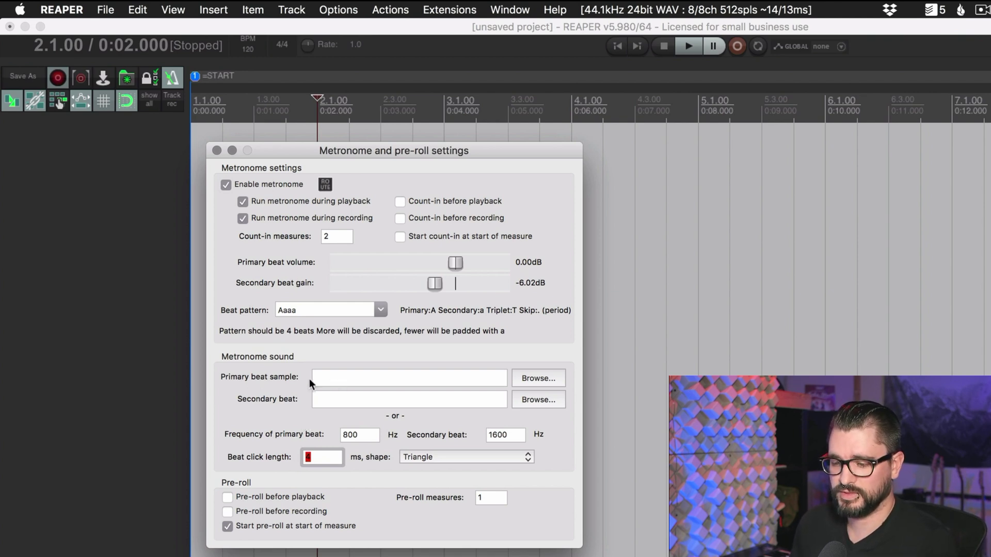
{"action": "left_click", "coordinate": [539, 379]}
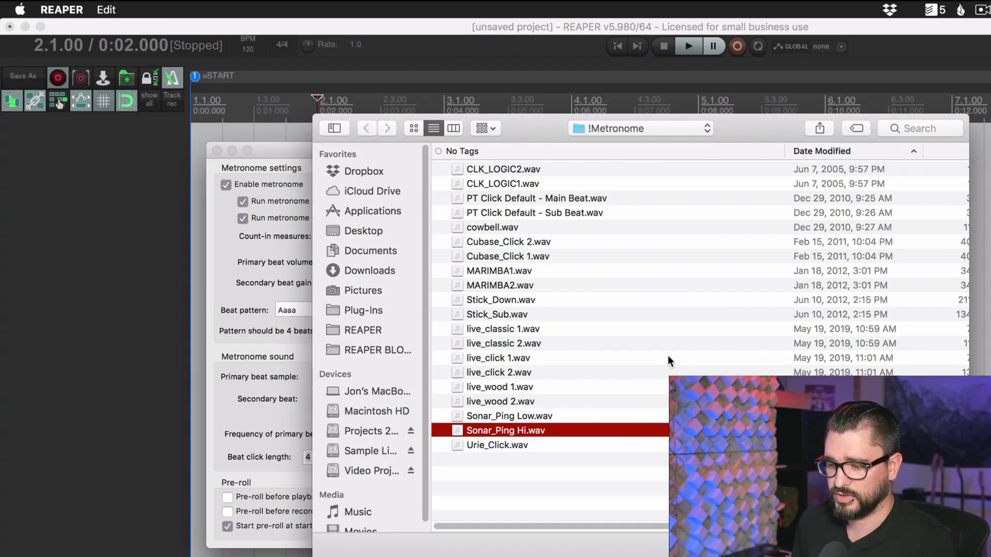
{"action": "left_click", "coordinate": [561, 274]}
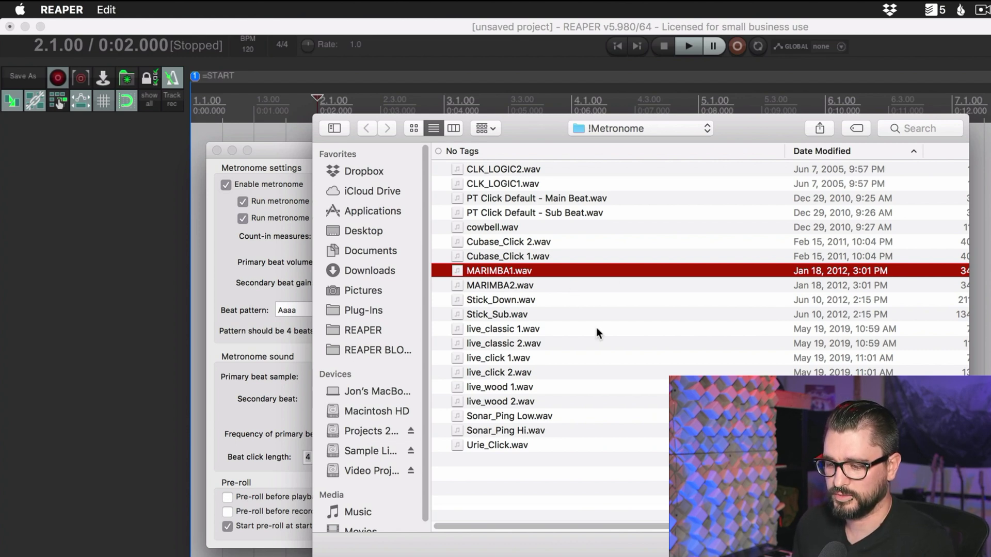
{"action": "key", "text": "Return"}
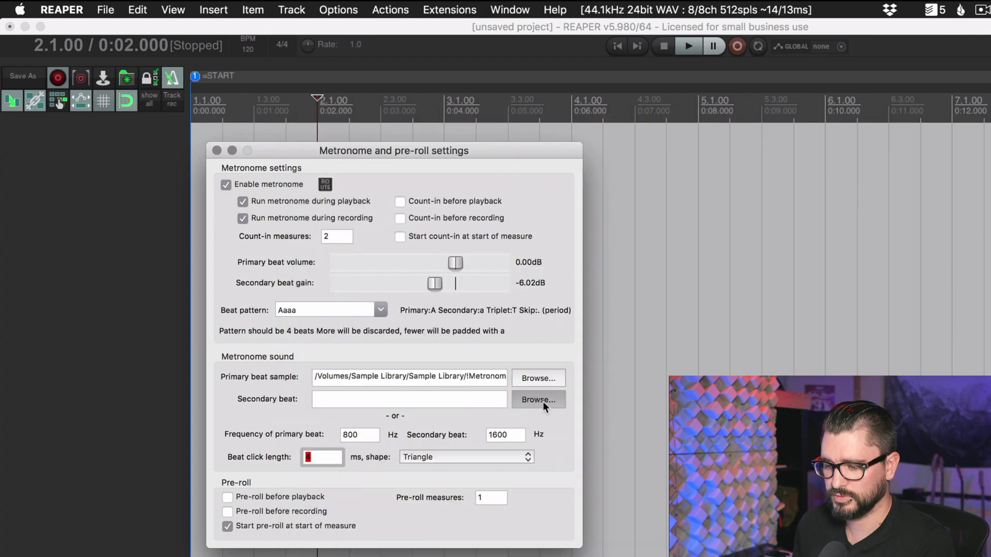
{"action": "left_click", "coordinate": [543, 401]}
- Accept the secondary beat sample, close the settings, and play back briefly to hear it
{"action": "key", "text": "Return"}
{"action": "key", "text": "Escape"}
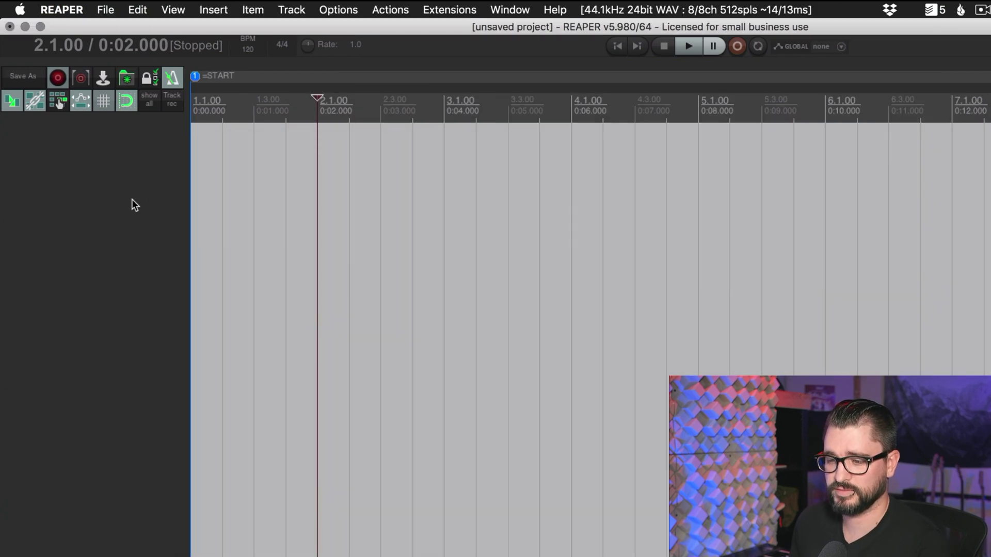
{"action": "key", "text": "space"}
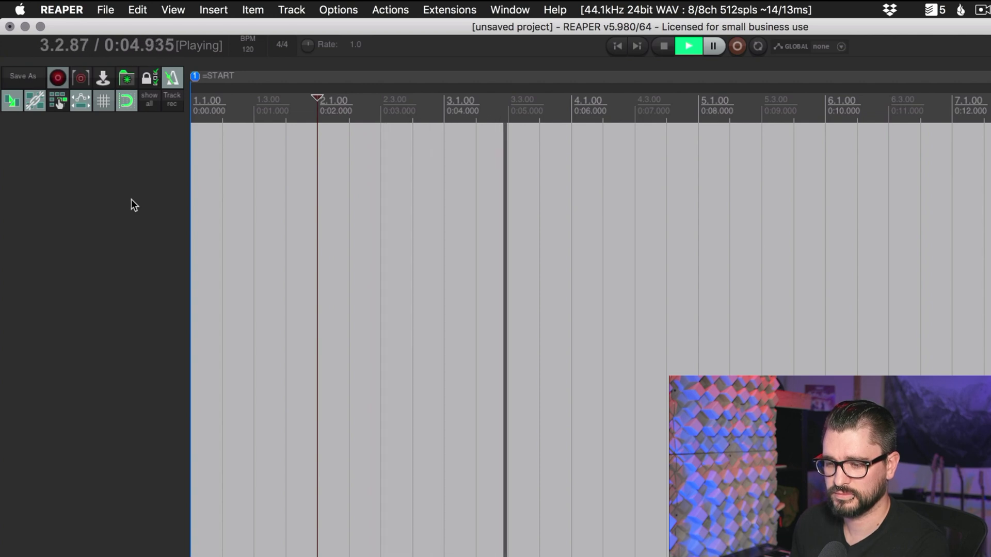
{"action": "key", "text": "space"}
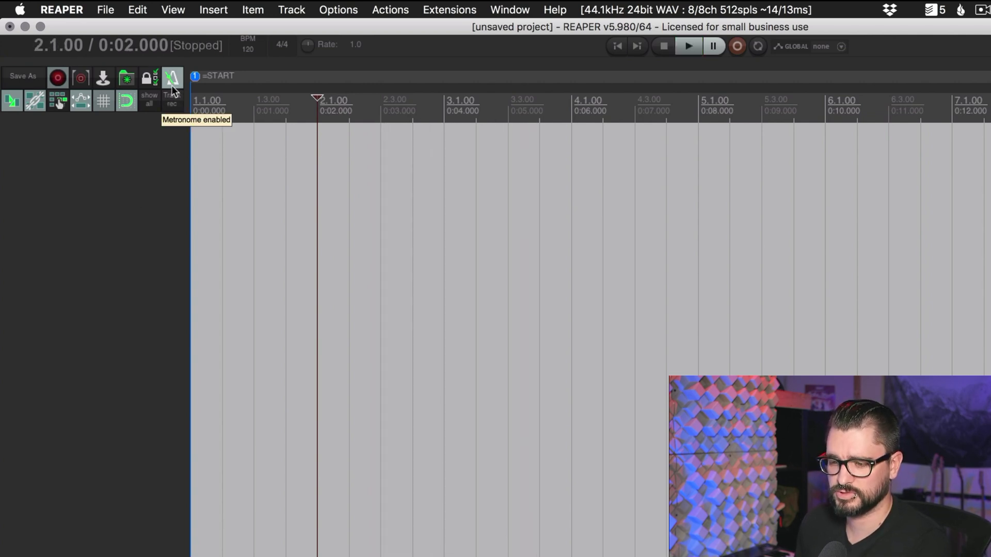
- Set CLK_LOGIC1.wav as primary and CLK_LOGIC2.wav as secondary beat samples, then play
{"action": "left_click", "coordinate": [172, 82]}
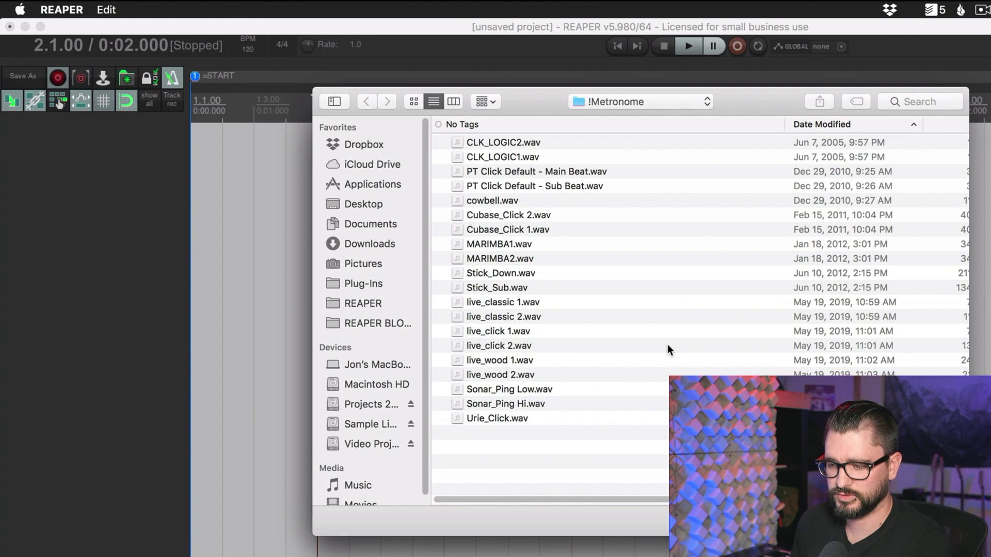
{"action": "left_click", "coordinate": [554, 155]}
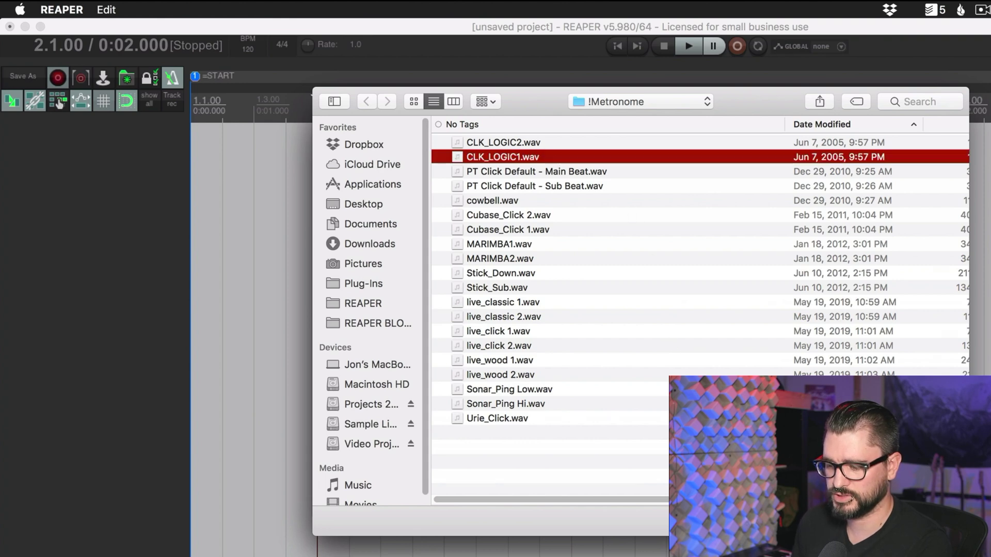
{"action": "key", "text": "Return"}
{"action": "left_click", "coordinate": [647, 348]}
{"action": "left_click", "coordinate": [525, 145]}
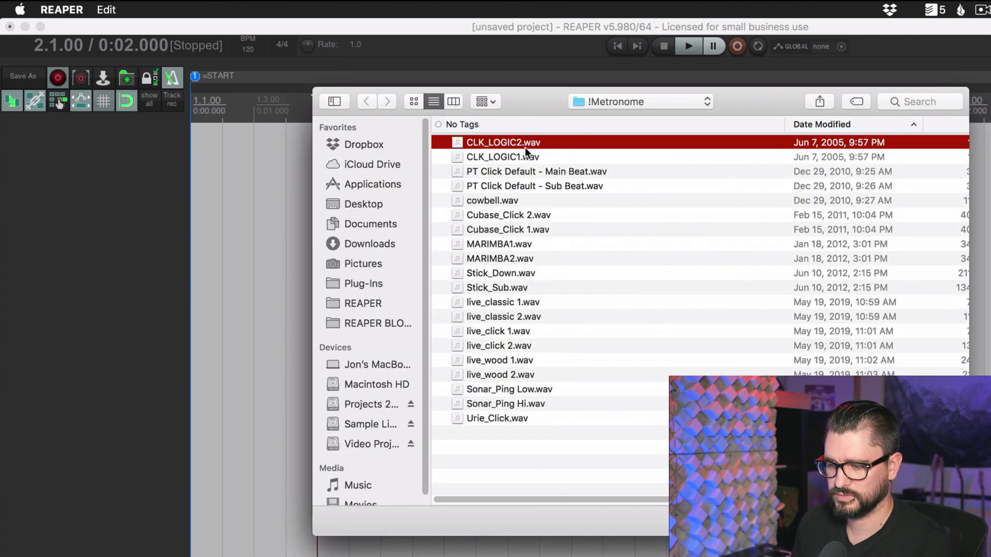
{"action": "key", "text": "Return"}
{"action": "left_click", "coordinate": [317, 123]}
{"action": "key", "text": "space"}
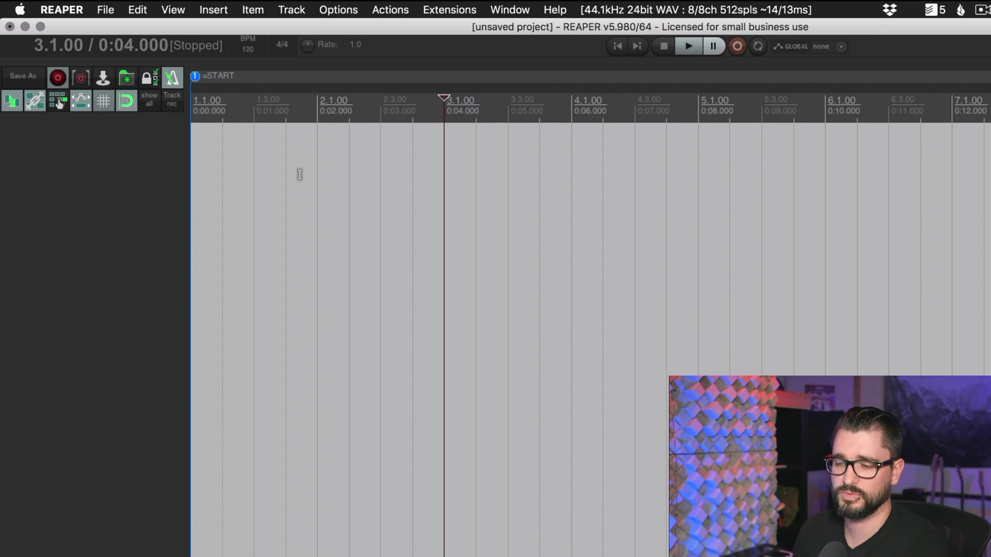
- Add a new track and insert a Click source item moved to the project start
{"action": "double_click", "coordinate": [120, 158]}
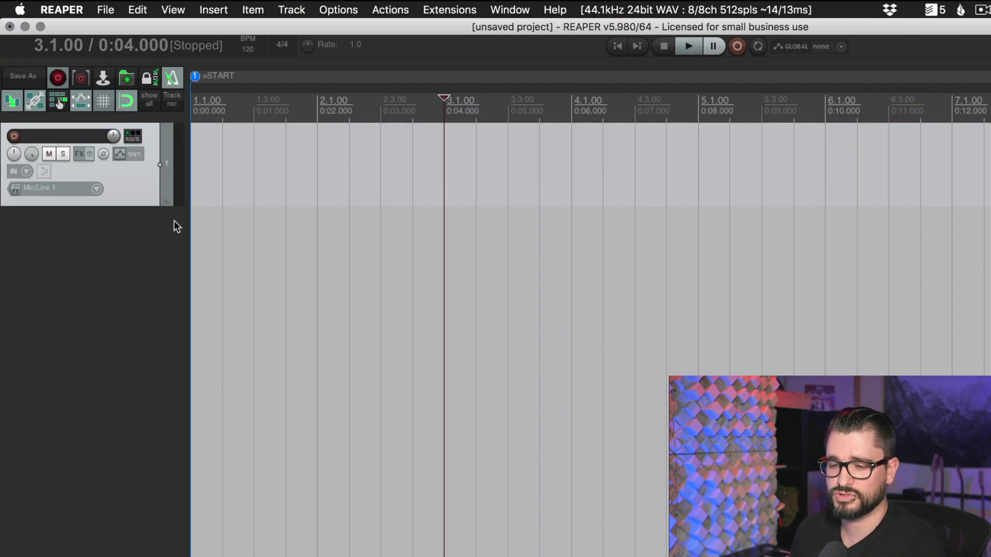
{"action": "left_click", "coordinate": [212, 12]}
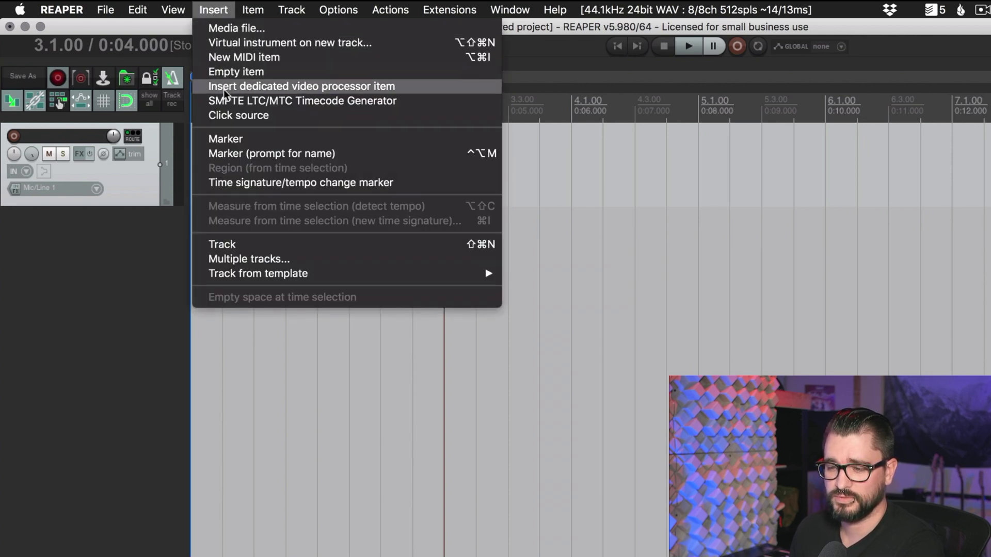
{"action": "left_click", "coordinate": [225, 115]}
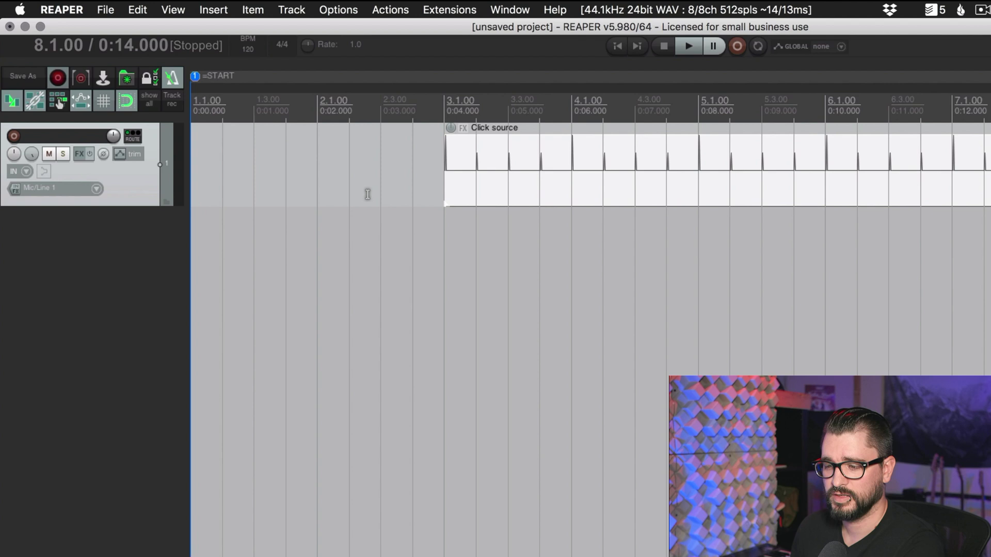
{"action": "left_click_drag", "start_coordinate": [511, 190], "coordinate": [294, 200]}
- Stretch the Click source item far along the timeline beyond bar 21
{"action": "left_click", "coordinate": [298, 199]}
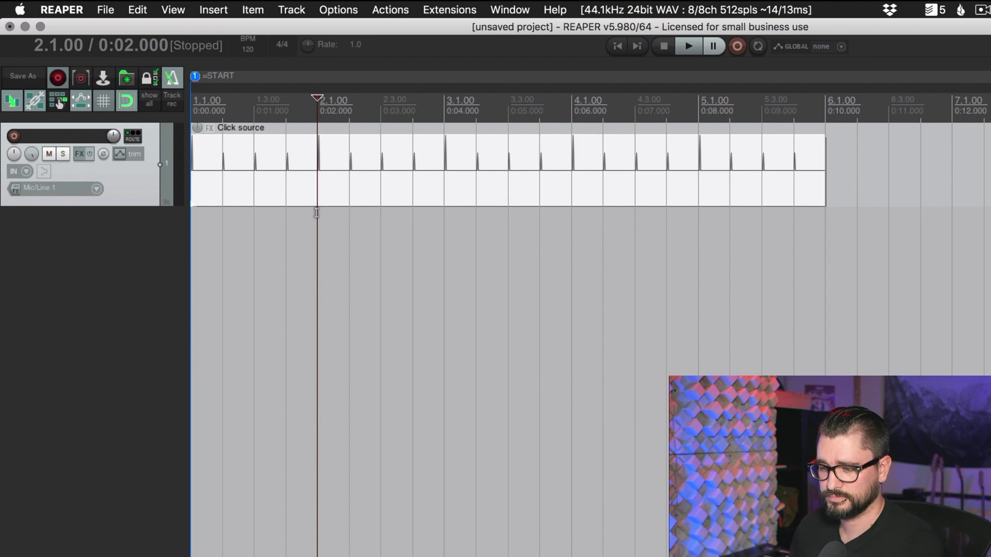
{"action": "scroll", "coordinate": [316, 213], "scroll_direction": "down", "scroll_amount": 3}
{"action": "left_click_drag", "start_coordinate": [421, 177], "coordinate": [989, 196]}
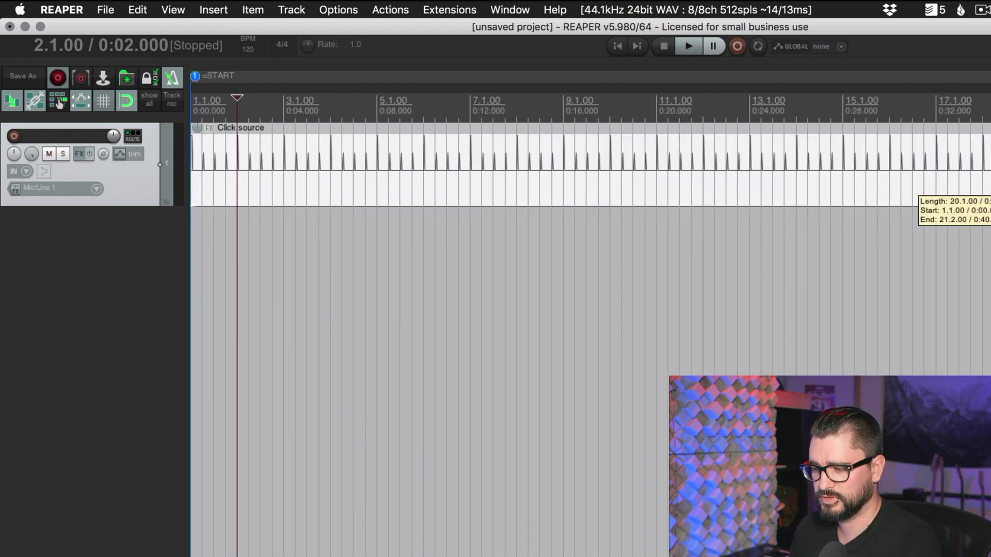
{"action": "scroll", "coordinate": [533, 162], "scroll_direction": "down", "scroll_amount": 4}
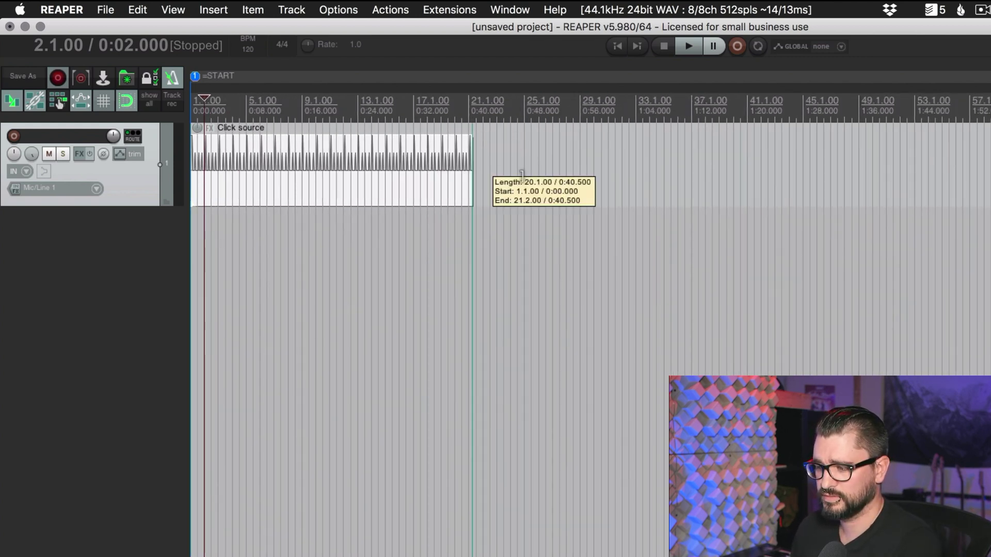
{"action": "left_click_drag", "start_coordinate": [521, 175], "coordinate": [988, 183]}
{"action": "key", "text": "Home"}
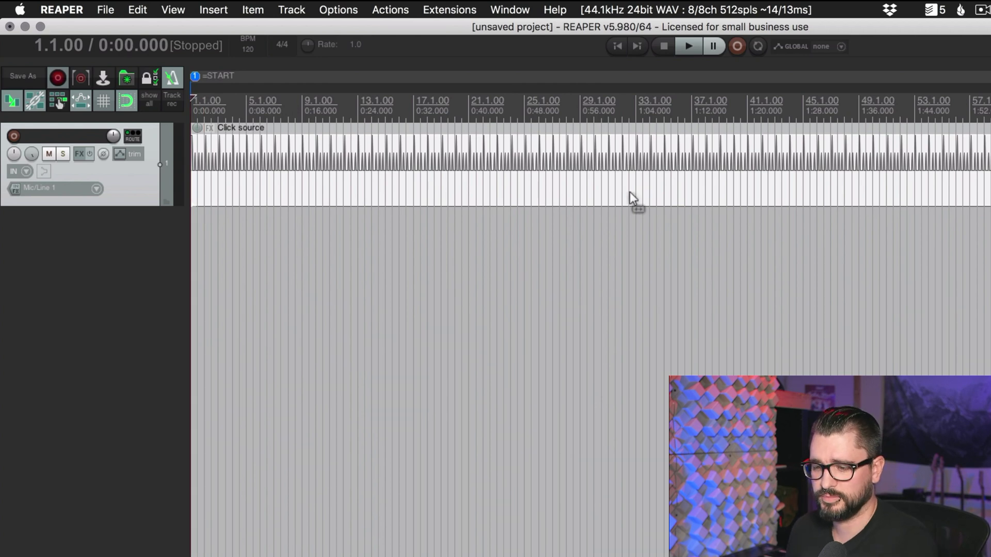
{"action": "scroll", "coordinate": [629, 191], "scroll_direction": "up", "scroll_amount": 4}
- Play the click track, then turn the metronome off and hear the click alone
{"action": "key", "text": "space"}
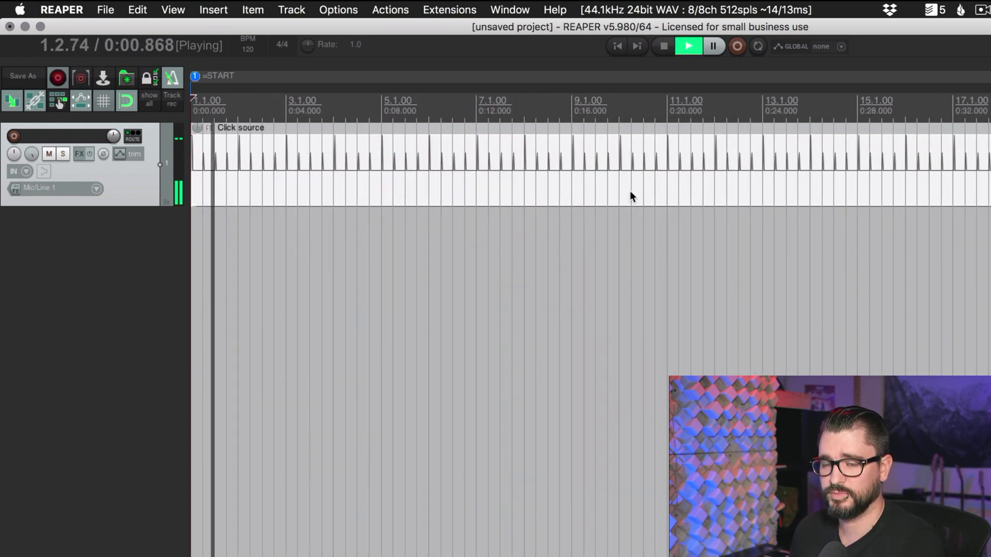
{"action": "key", "text": "space"}
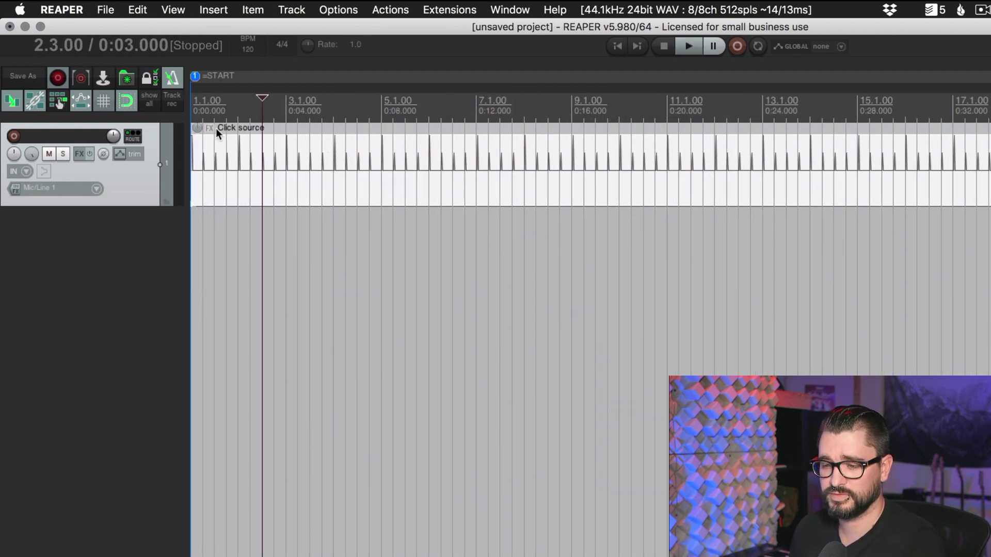
{"action": "left_click", "coordinate": [173, 82]}
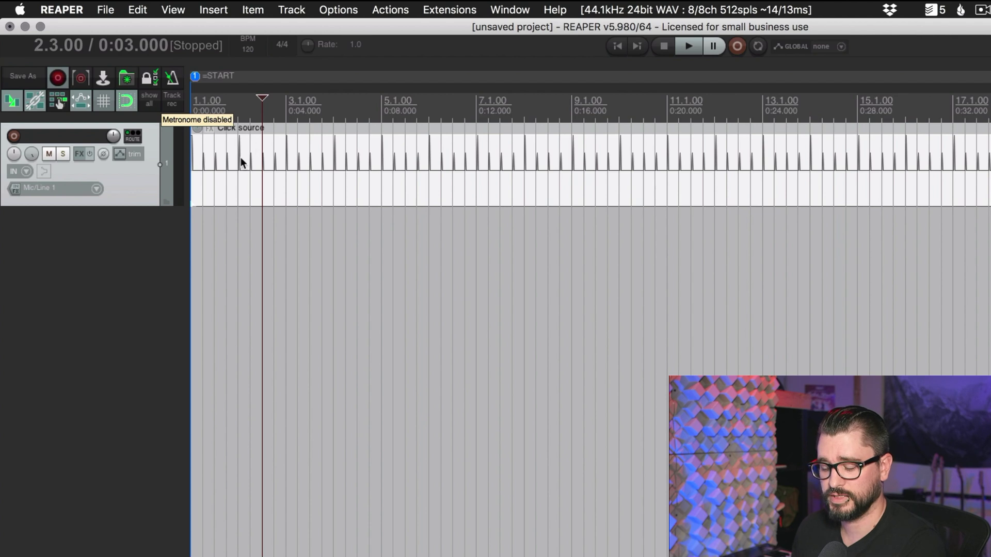
{"action": "key", "text": "space"}
{"action": "key", "text": "space"}
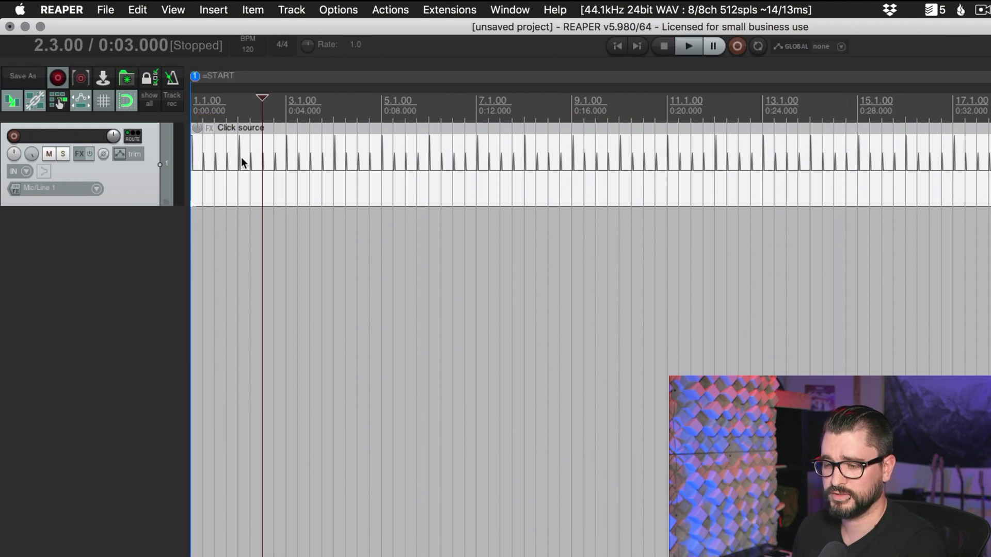
- Re-enable the metronome and check the primary and secondary sample paths in the click source's properties
{"action": "key", "text": "super+shift+m"}
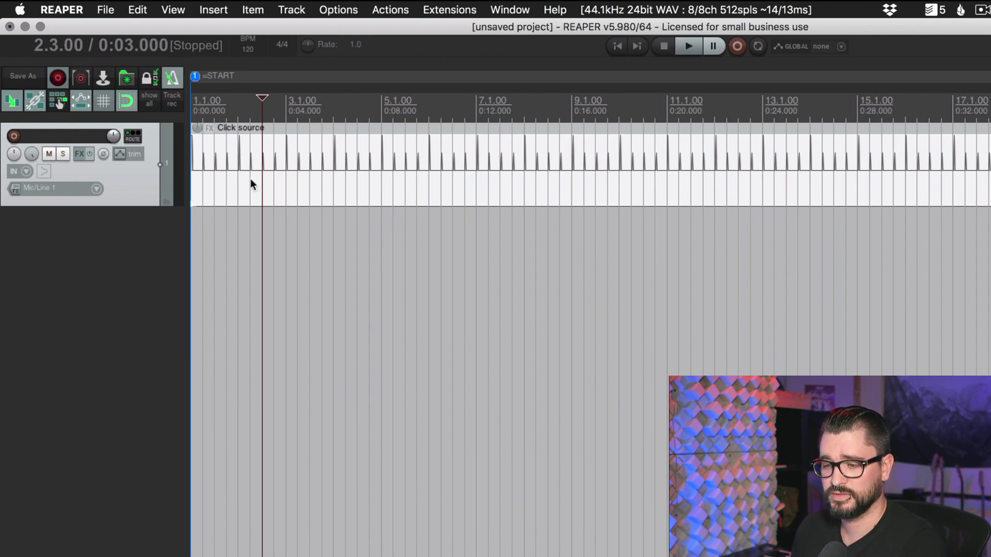
{"action": "right_click", "coordinate": [243, 158]}
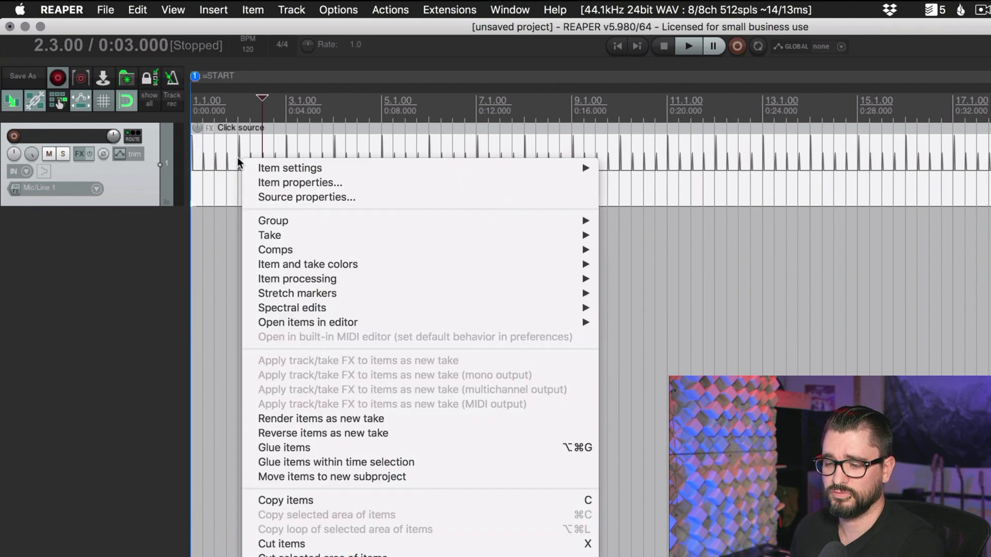
{"action": "left_click", "coordinate": [274, 198]}
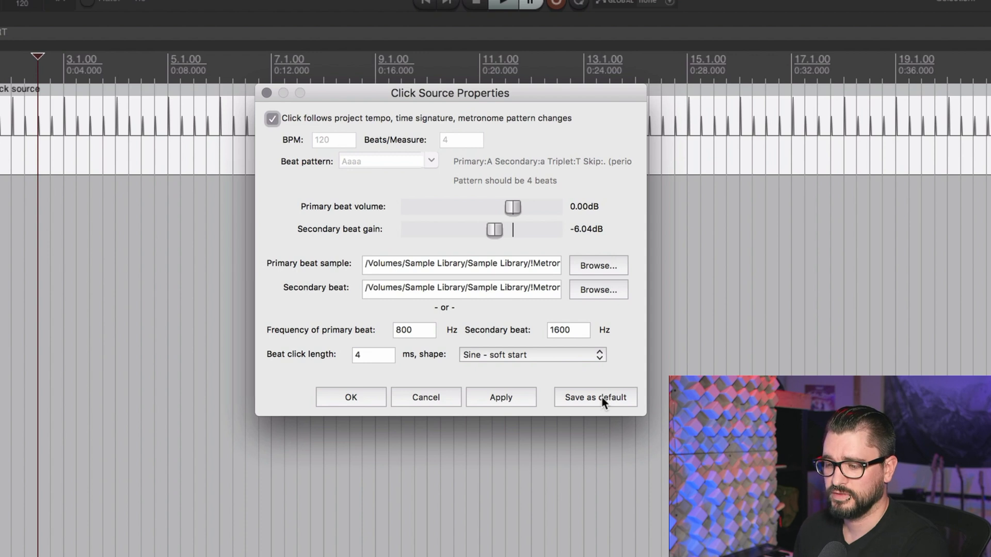
{"action": "left_click_drag", "start_coordinate": [530, 263], "coordinate": [563, 263]}
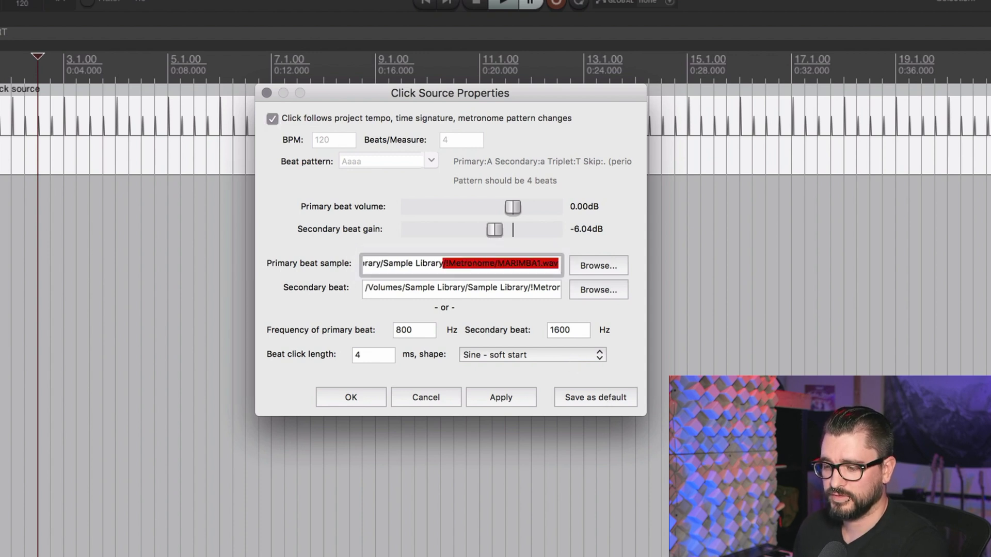
{"action": "left_click", "coordinate": [539, 288]}
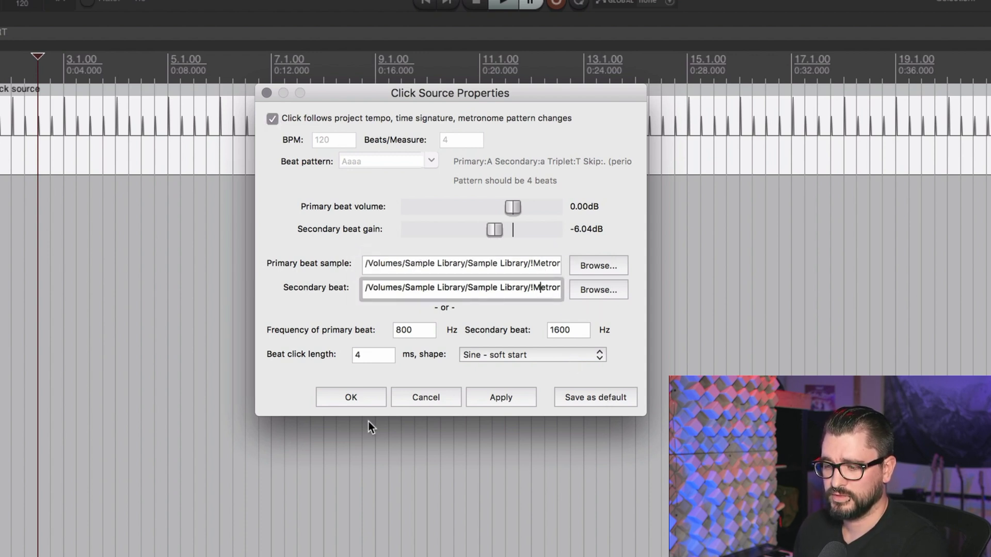
{"action": "left_click", "coordinate": [351, 397]}
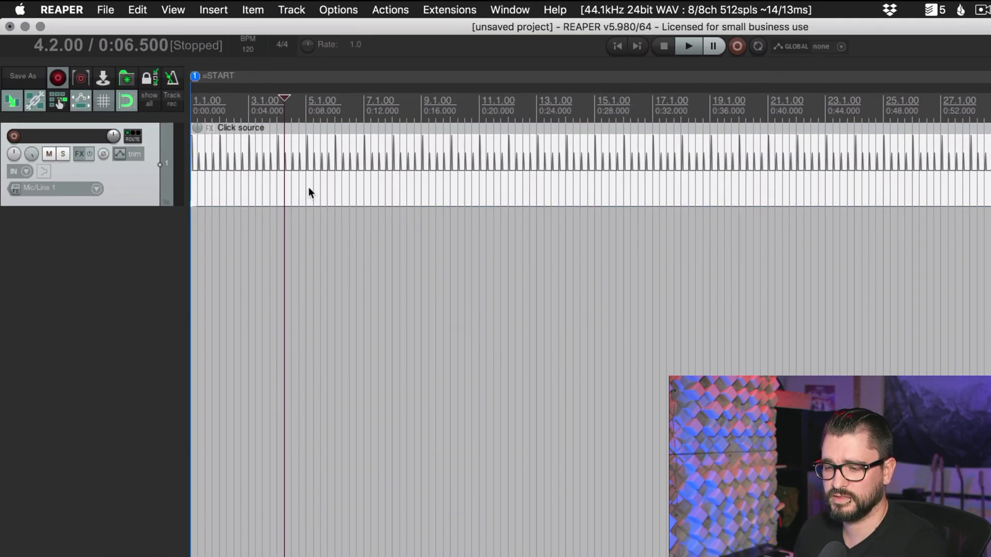
- Split the click item at bar 5 and drag the second piece toward bar 7
{"action": "left_click", "coordinate": [308, 187]}
{"action": "key", "text": "s"}
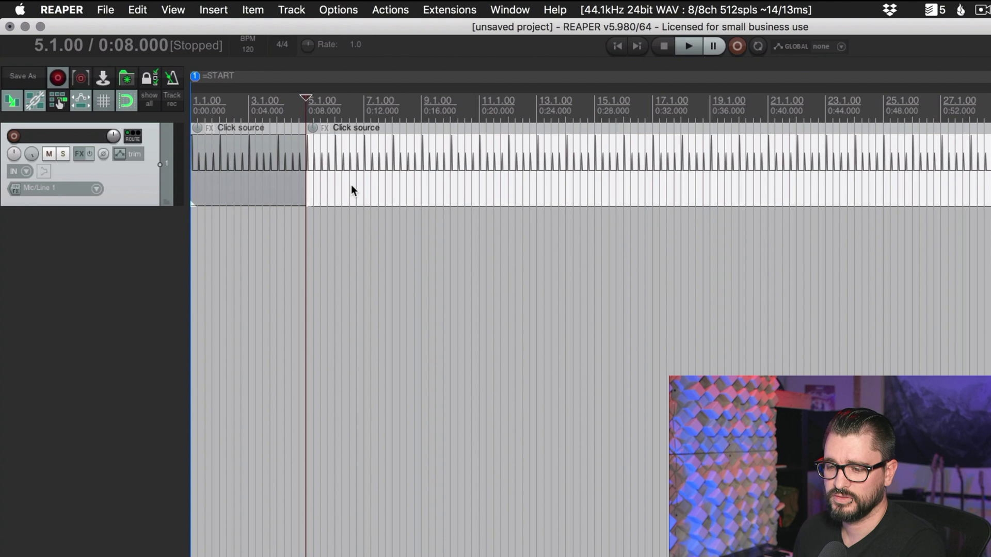
{"action": "left_click_drag", "start_coordinate": [312, 191], "coordinate": [369, 201]}
{"action": "scroll", "coordinate": [370, 199], "scroll_direction": "up", "scroll_amount": 2}
{"action": "left_click", "coordinate": [299, 110]}
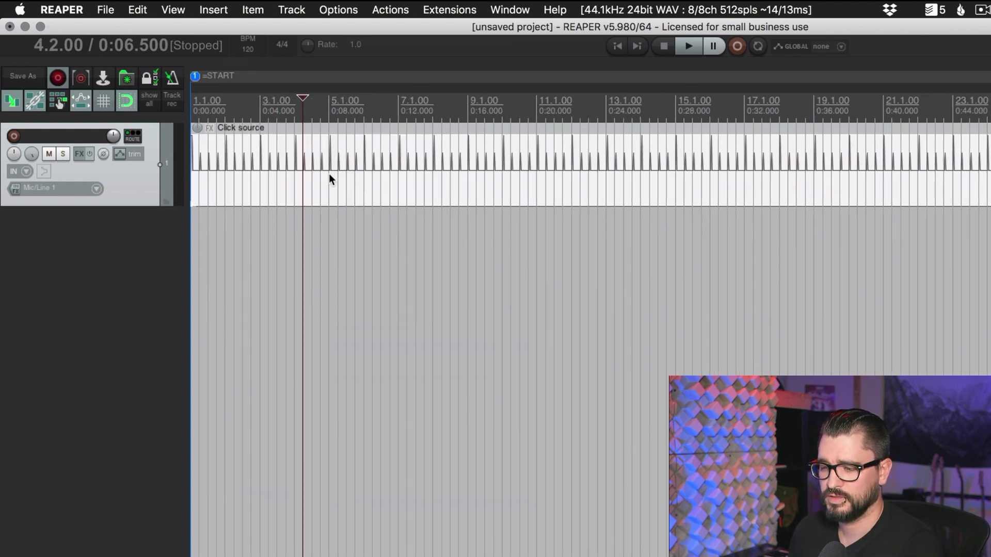
- Split the click item at bar 9 and select the middle piece between bars 5 and 9
{"action": "left_click", "coordinate": [334, 188]}
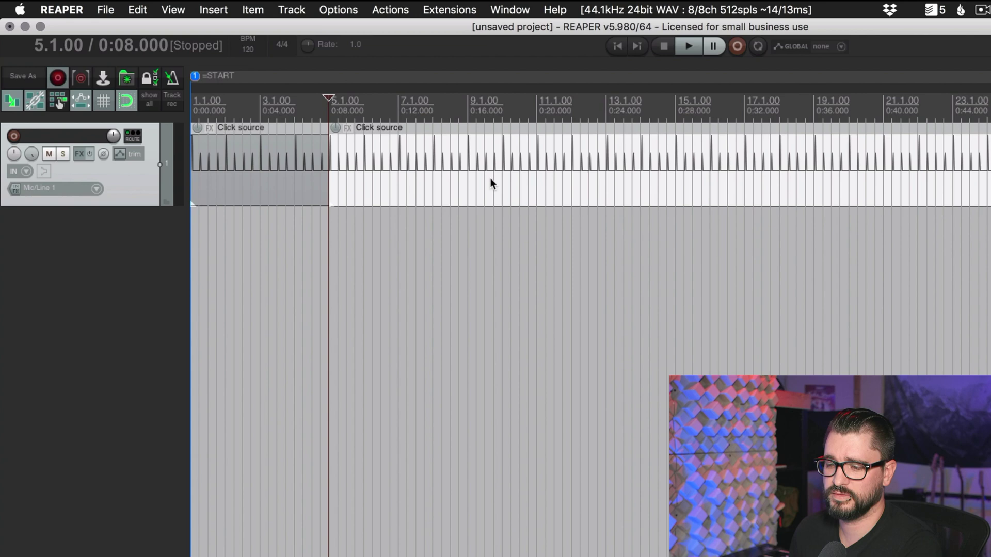
{"action": "left_click", "coordinate": [466, 193]}
{"action": "key", "text": "s"}
{"action": "left_click", "coordinate": [402, 182]}
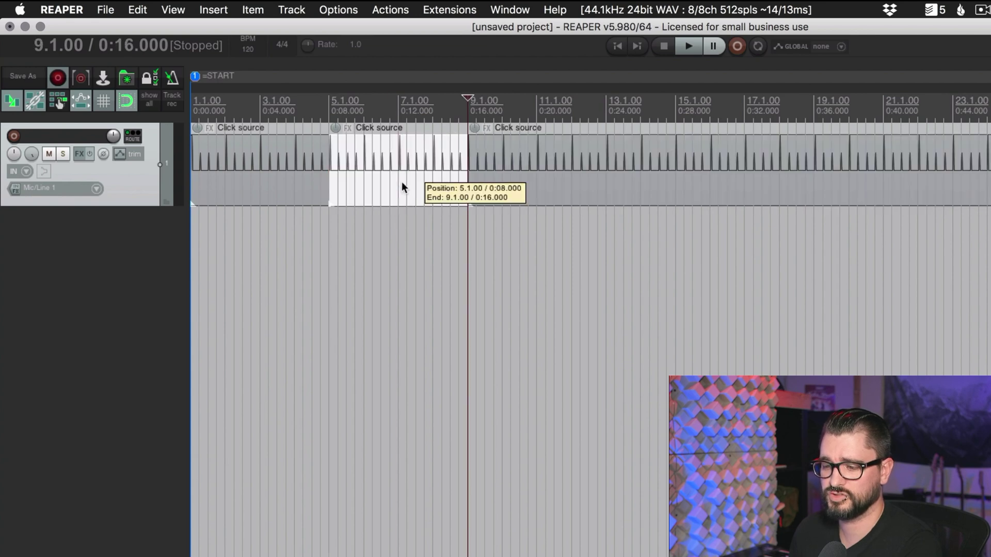
{"action": "scroll", "coordinate": [406, 185], "scroll_direction": "up", "scroll_amount": 3}
{"action": "scroll", "coordinate": [712, 189], "scroll_direction": "right", "scroll_amount": 3}
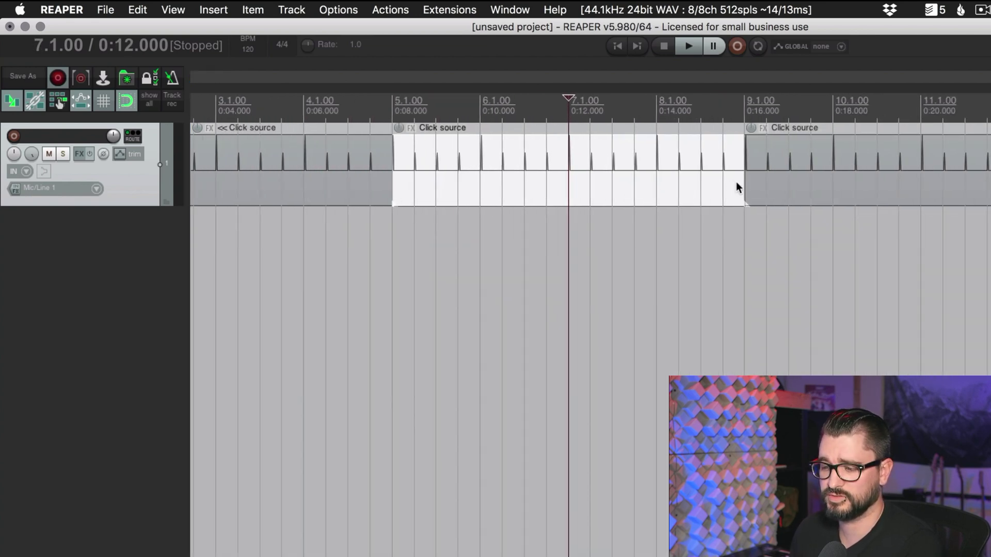
- Set the middle click piece's playback rate to 2 in its item properties
{"action": "double_click", "coordinate": [430, 192]}
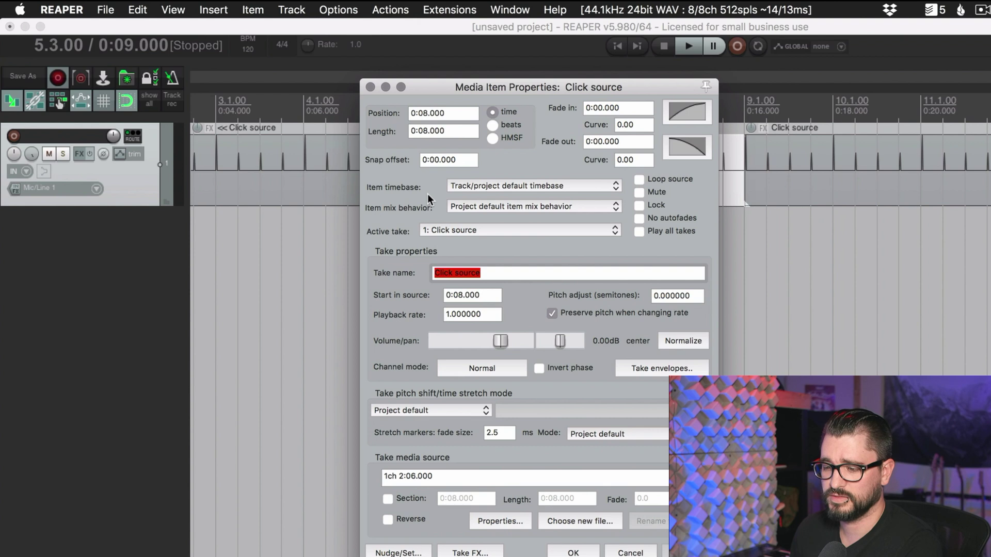
{"action": "double_click", "coordinate": [497, 315]}
{"action": "type", "text": "2"}
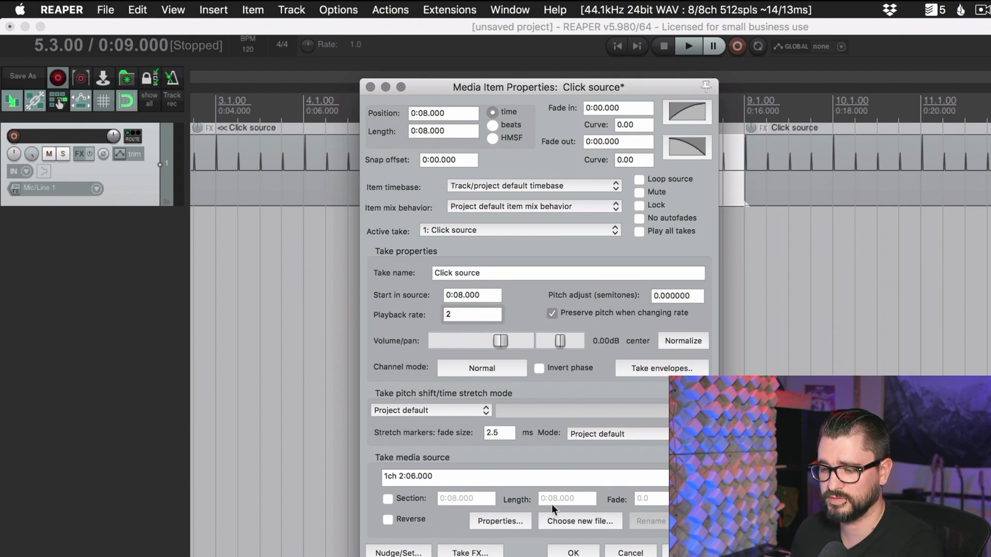
{"action": "left_click", "coordinate": [579, 552]}
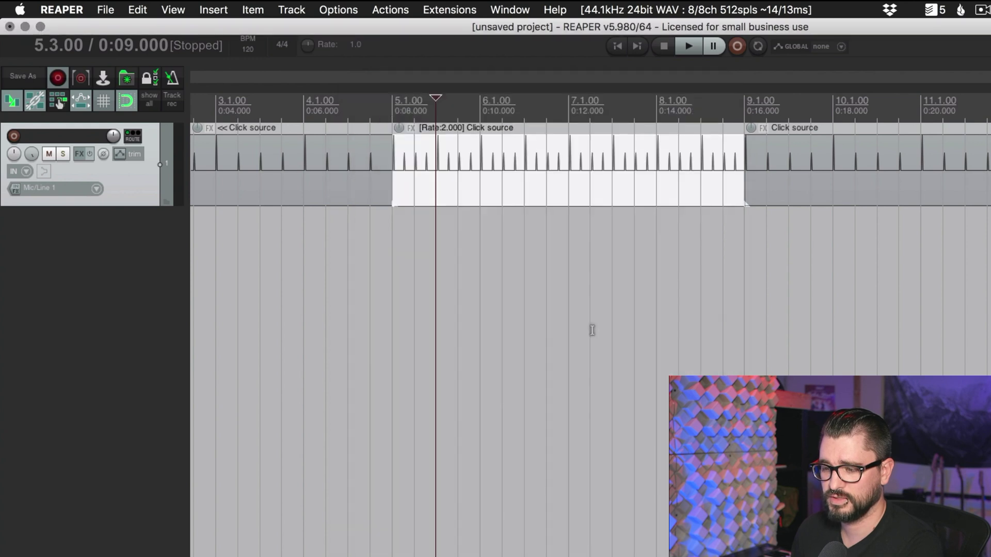
- Play back from bar 4 to hear the doubled-rate piece
{"action": "left_click", "coordinate": [394, 110]}
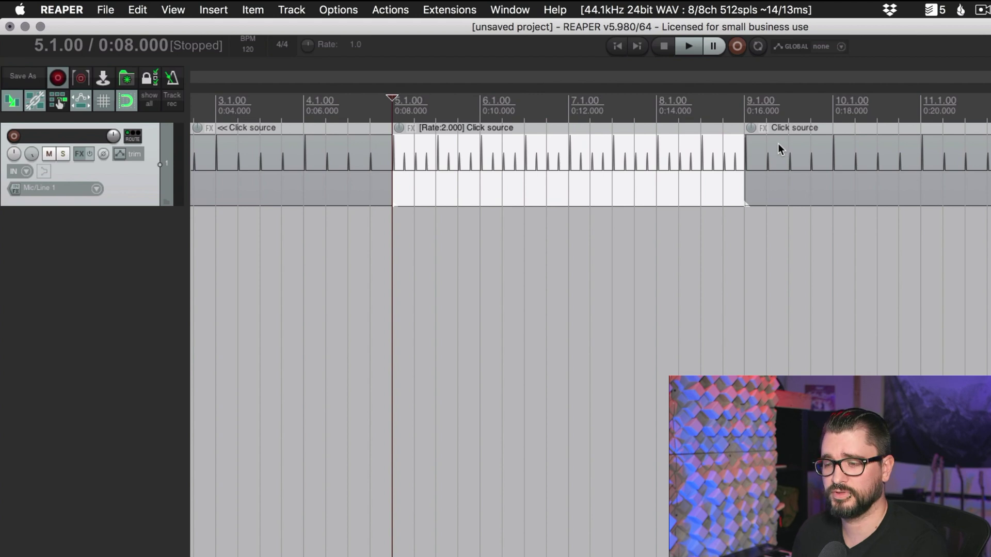
{"action": "left_click", "coordinate": [303, 109]}
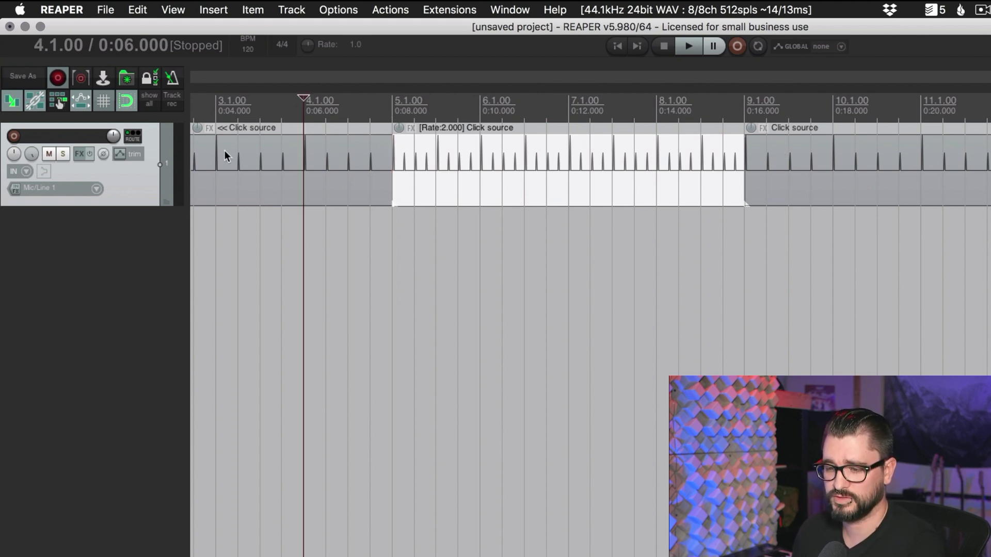
{"action": "key", "text": "space"}
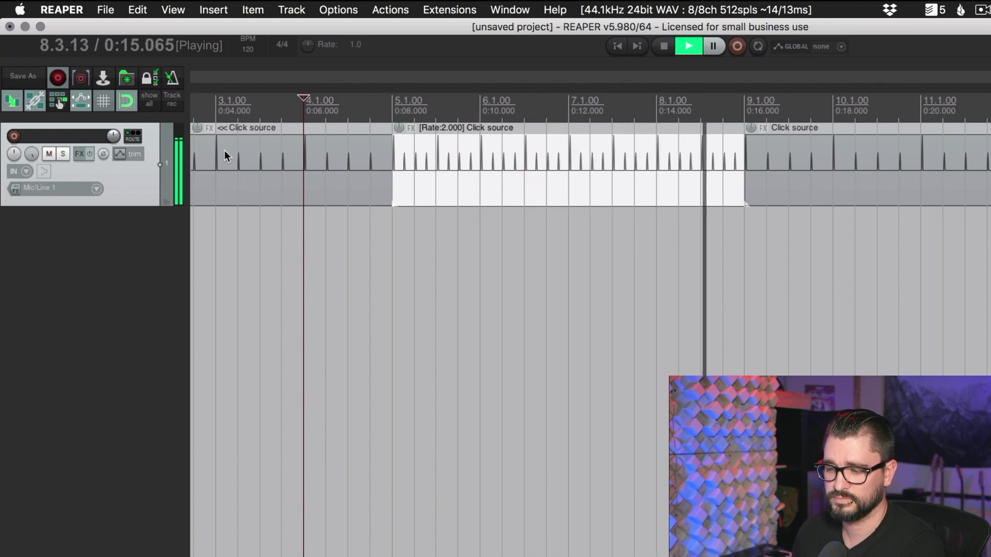
{"action": "key", "text": "space"}
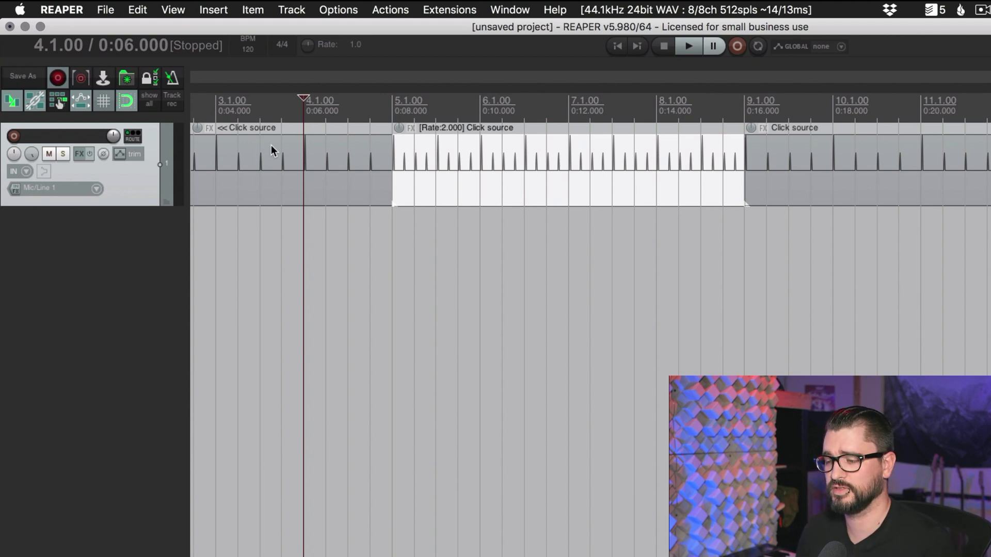
- Review the Rate:2.000 piece's source properties and close them without changes
{"action": "left_click", "coordinate": [433, 194]}
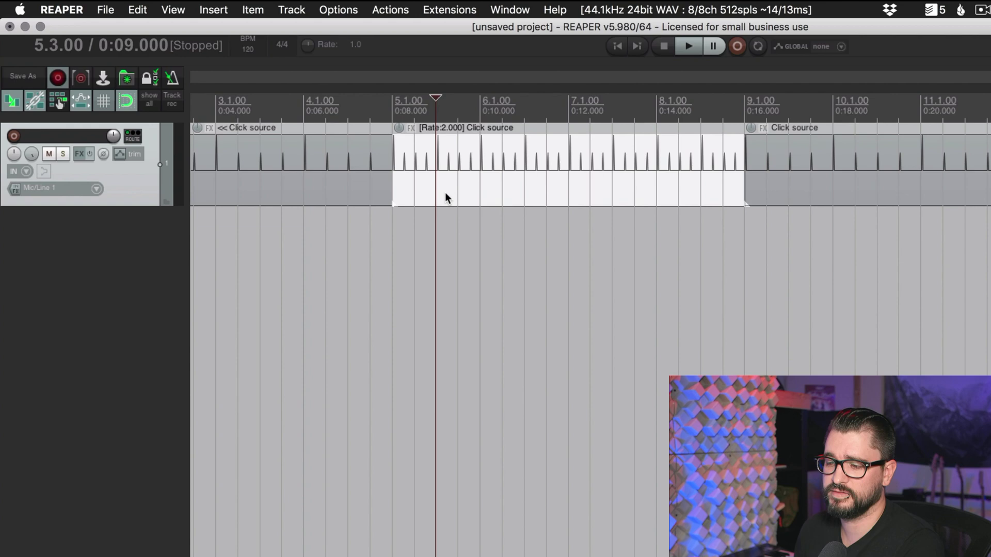
{"action": "scroll", "coordinate": [447, 198], "scroll_direction": "down", "scroll_amount": 3}
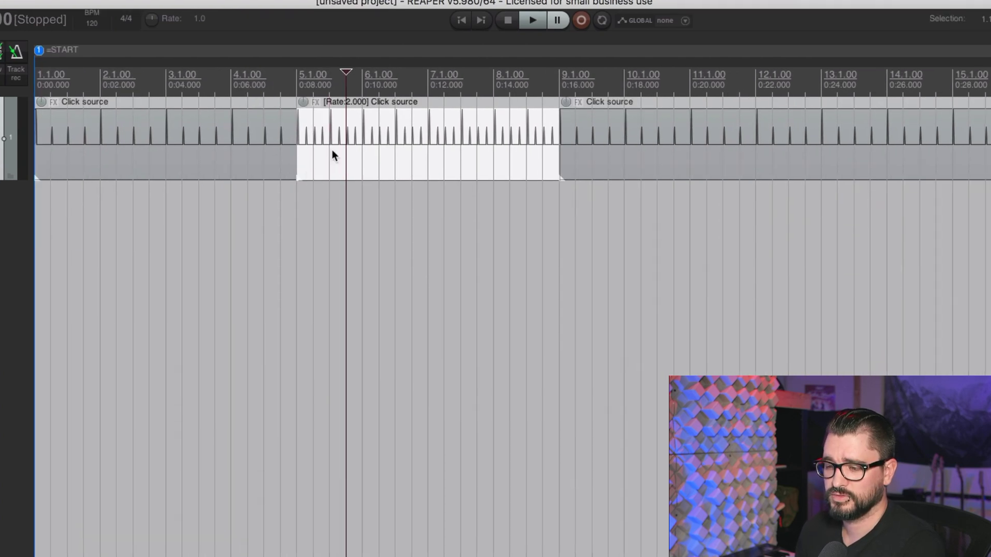
{"action": "right_click", "coordinate": [515, 169]}
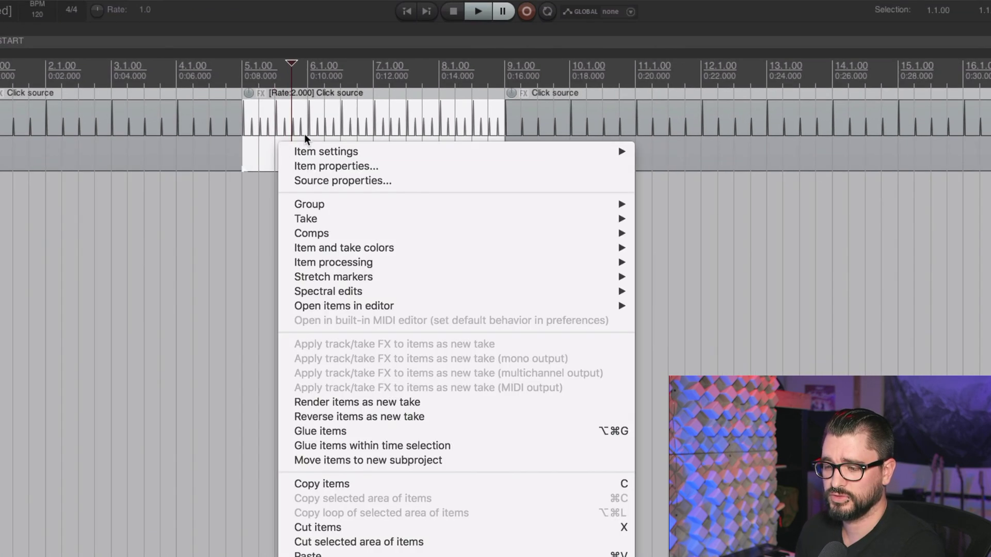
{"action": "left_click", "coordinate": [343, 180]}
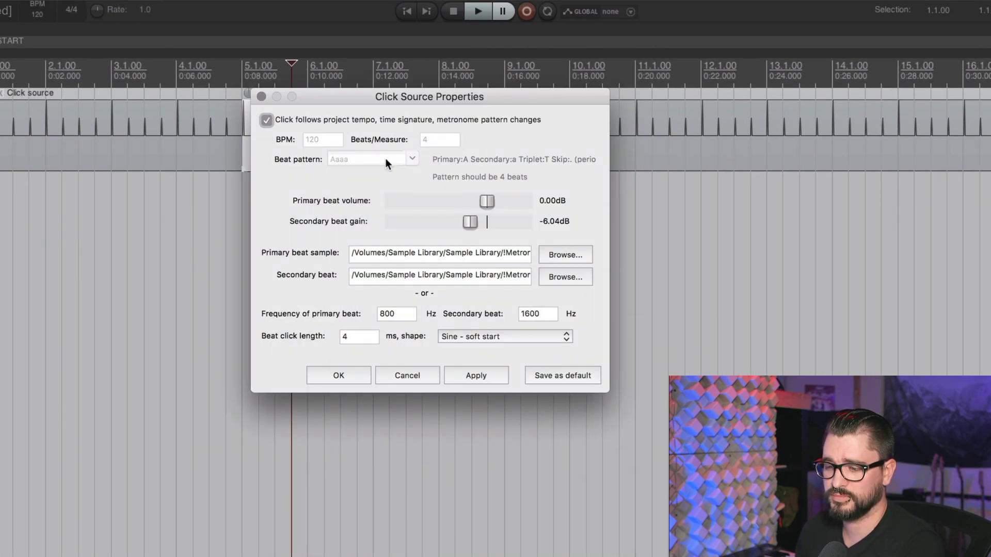
{"action": "left_click", "coordinate": [411, 370]}
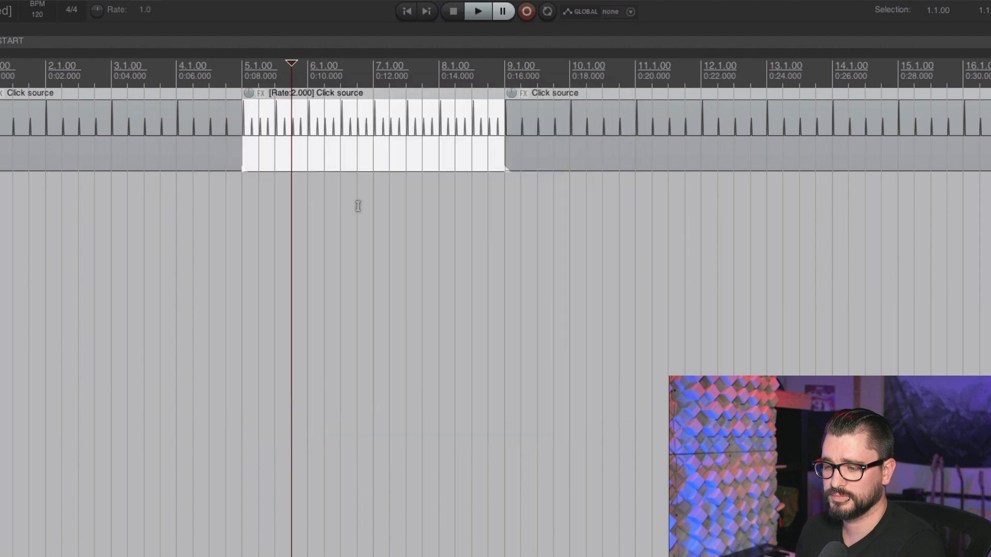
{"action": "left_click", "coordinate": [309, 162]}
{"action": "scroll", "coordinate": [217, 199], "scroll_direction": "down", "scroll_amount": 2}
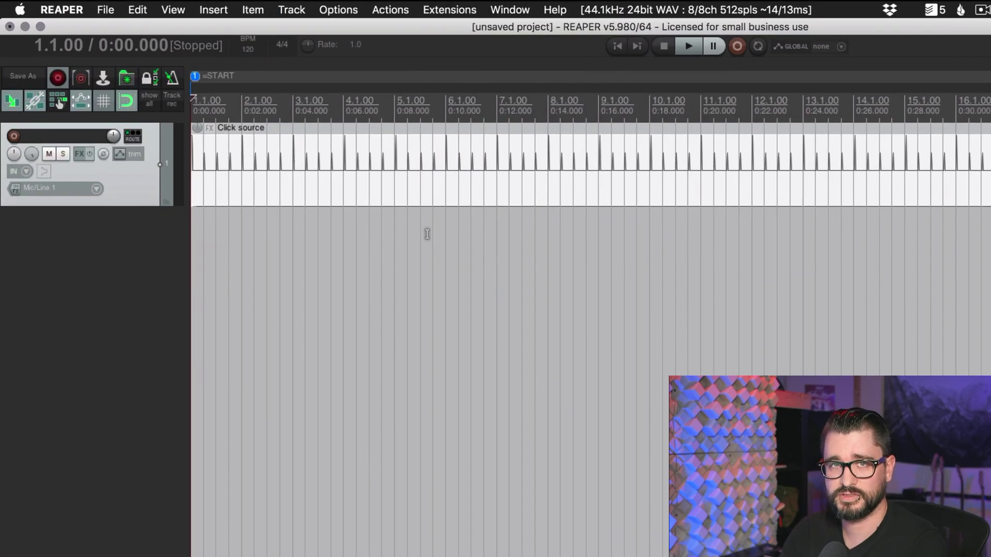
- Set the Project BPM to 130 in Project Settings
{"action": "key", "text": "alt+Return"}
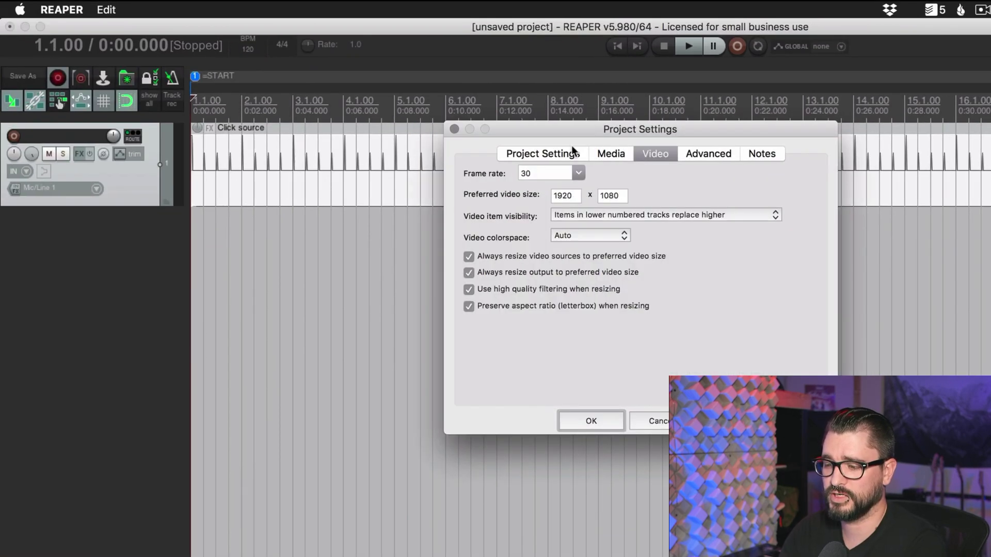
{"action": "left_click", "coordinate": [537, 153]}
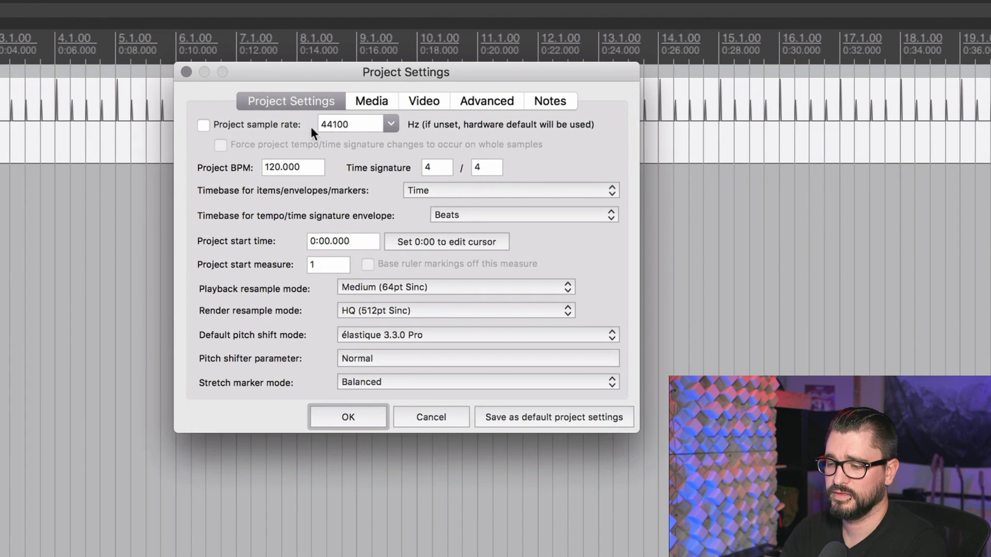
{"action": "double_click", "coordinate": [310, 171]}
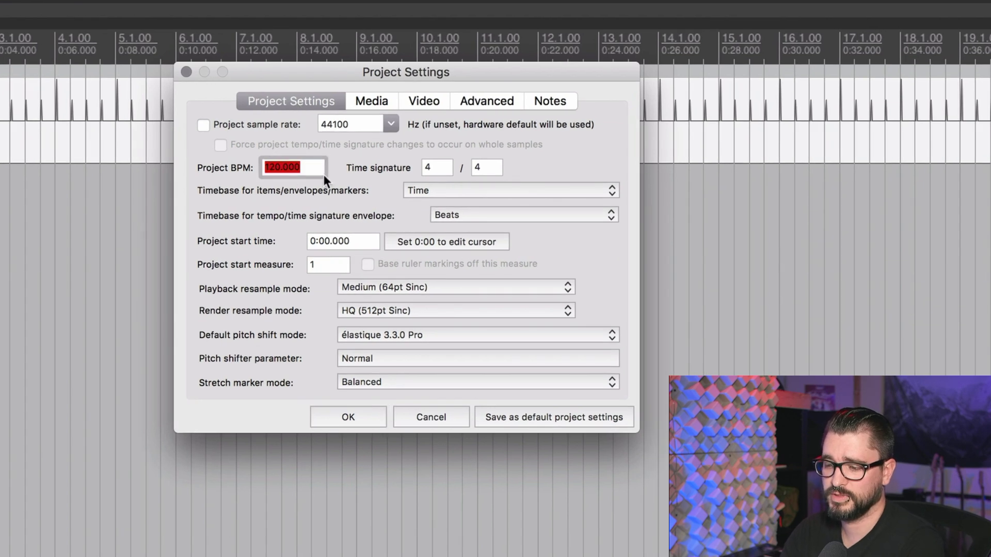
{"action": "left_click", "coordinate": [326, 173]}
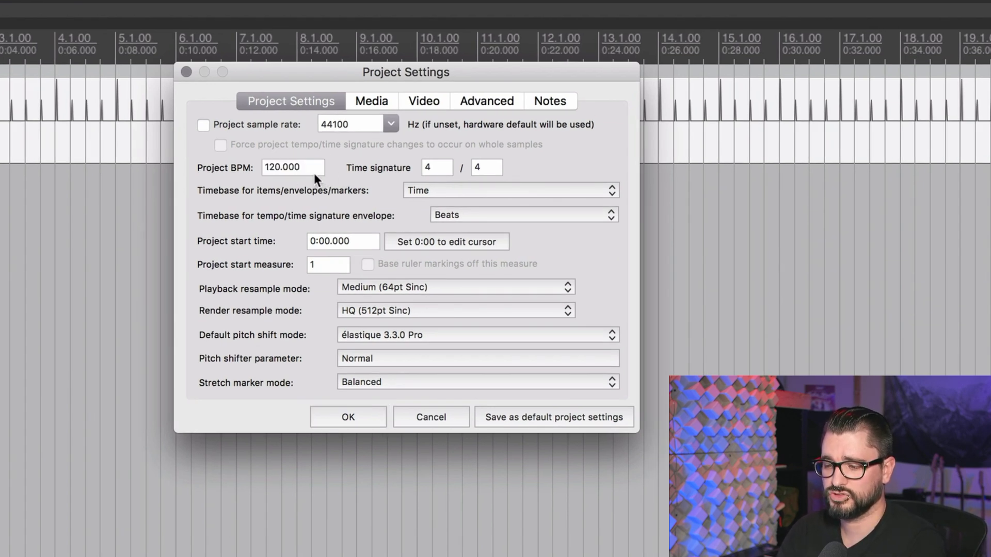
{"action": "double_click", "coordinate": [317, 166]}
{"action": "type", "text": "13"}
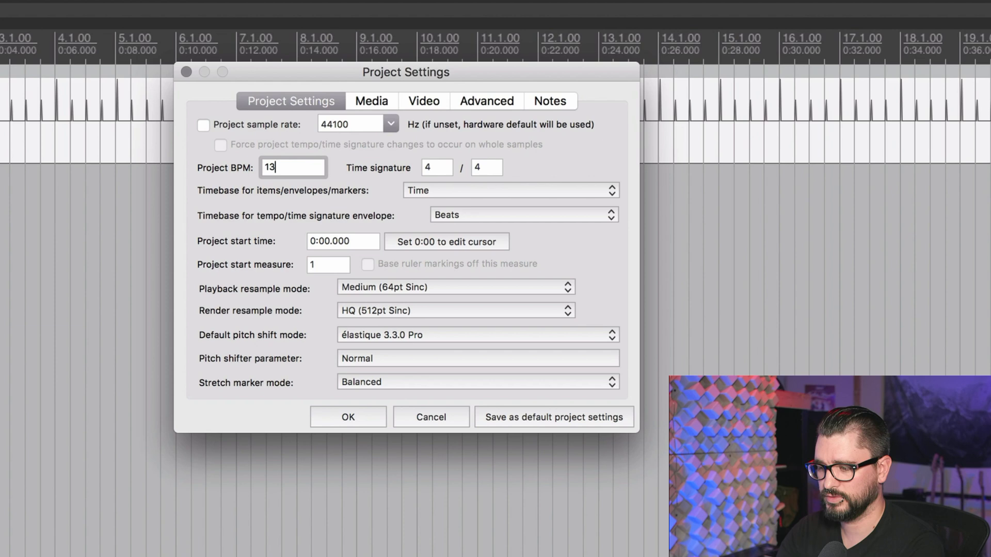
{"action": "type", "text": "0"}
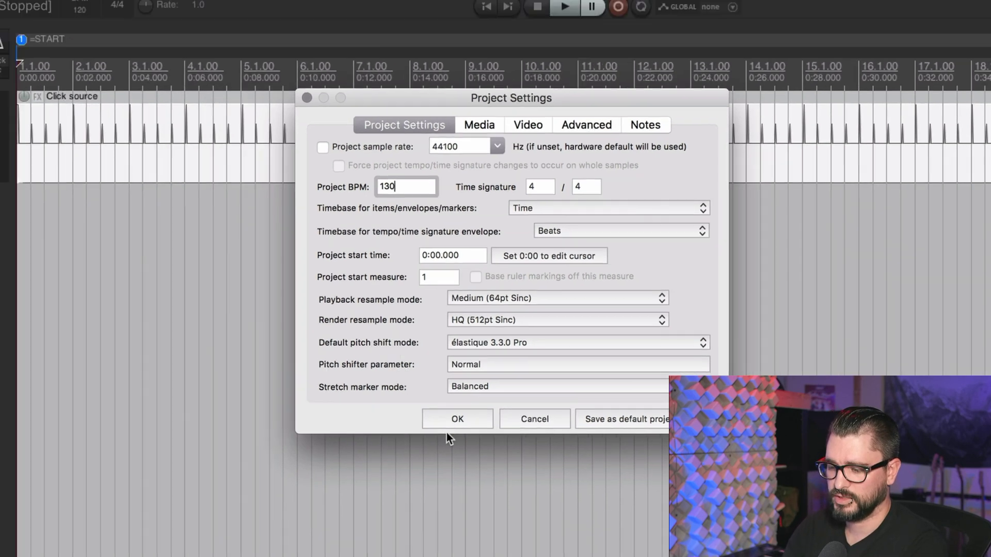
{"action": "left_click", "coordinate": [355, 415]}
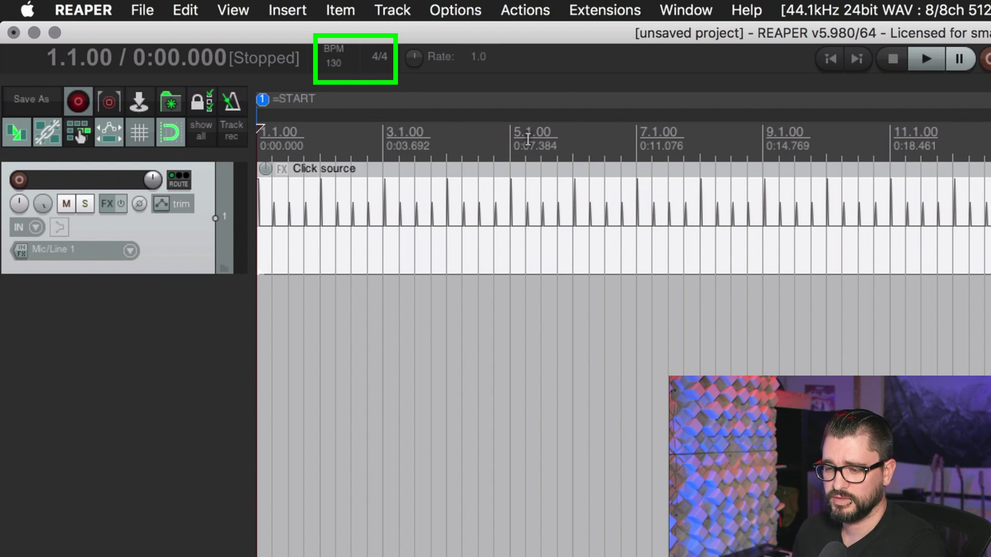
- Change the transport tempo to 150 BPM and play back to hear the click
{"action": "double_click", "coordinate": [350, 68]}
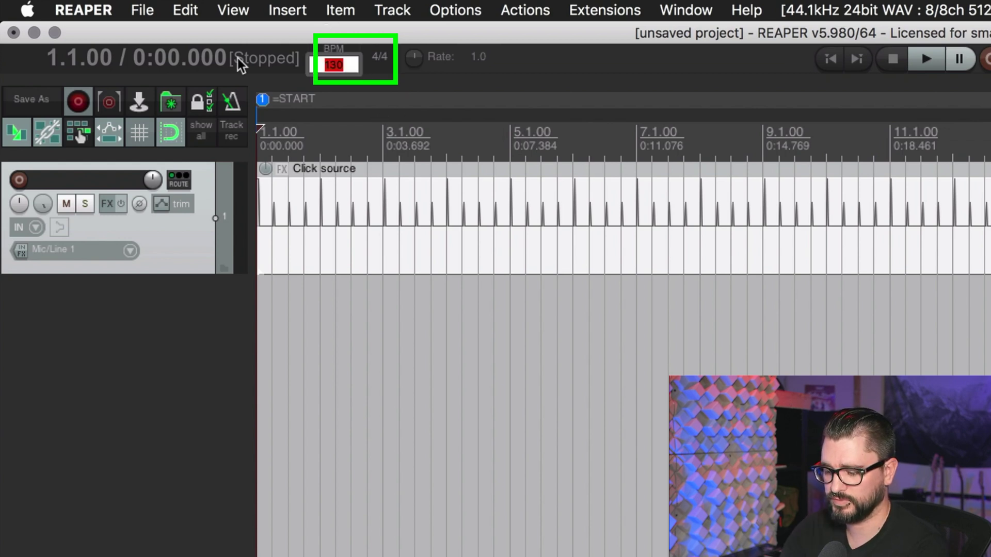
{"action": "type", "text": "150"}
{"action": "key", "text": "Return"}
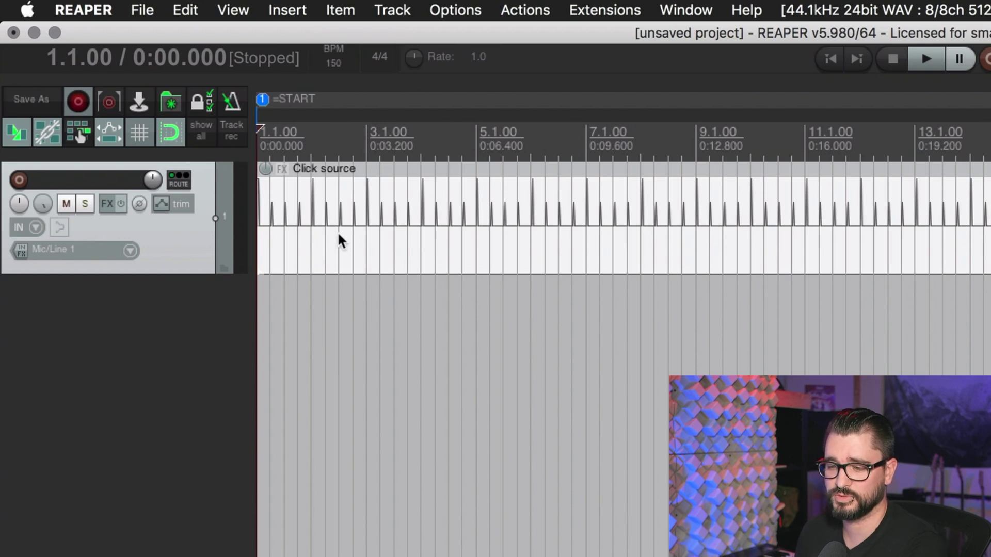
{"action": "key", "text": "space"}
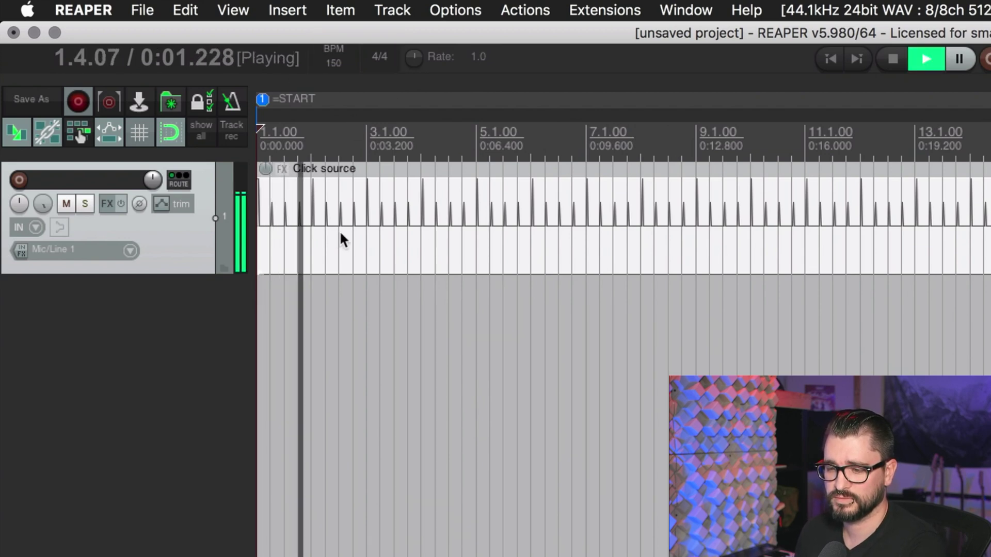
{"action": "key", "text": "space"}
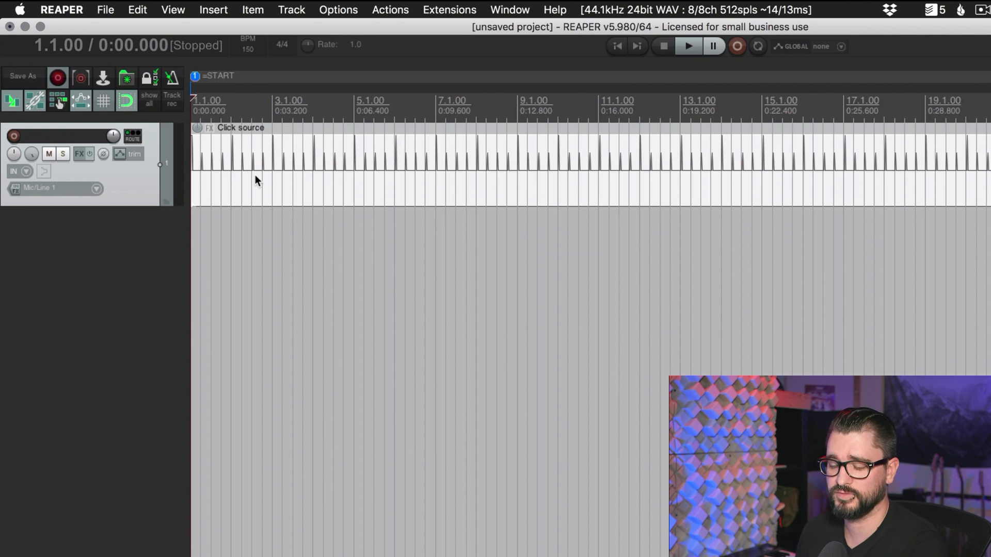
- Trim the click item's start from 1.4.00 to 1.4.63 and nudge it slightly later
{"action": "left_click", "coordinate": [253, 179]}
{"action": "scroll", "coordinate": [254, 185], "scroll_direction": "up", "scroll_amount": 10}
{"action": "left_click_drag", "start_coordinate": [256, 188], "coordinate": [635, 195]}
{"action": "left_click_drag", "start_coordinate": [408, 193], "coordinate": [474, 192]}
{"action": "mouse_move", "coordinate": [534, 194]}
{"action": "left_mouse_down"}
{"action": "mouse_move", "coordinate": [558, 195]}
{"action": "mouse_move", "coordinate": [533, 196]}
{"action": "left_mouse_up"}
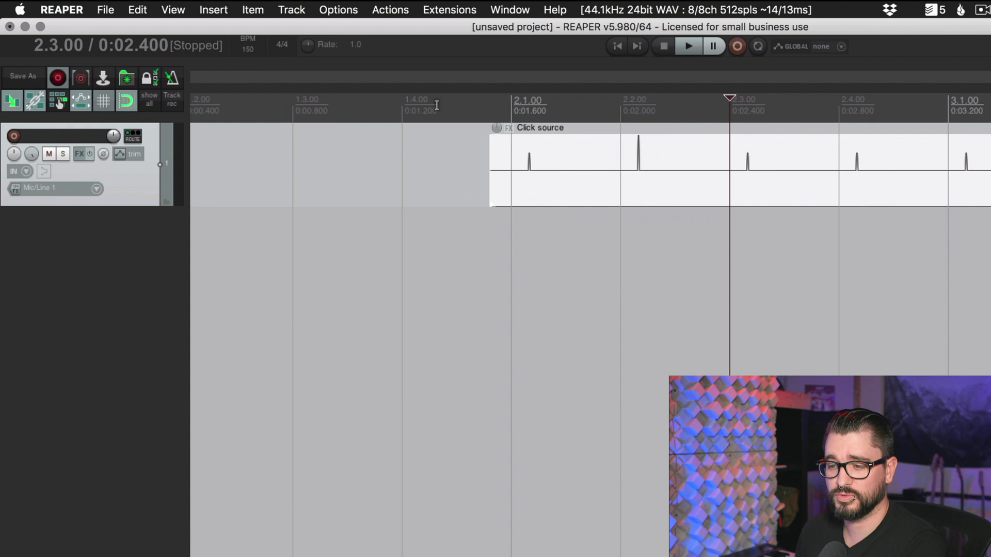
- Play from 1.4.00 to check the clicks, then open the ruler options at bar 3
{"action": "left_click", "coordinate": [402, 100]}
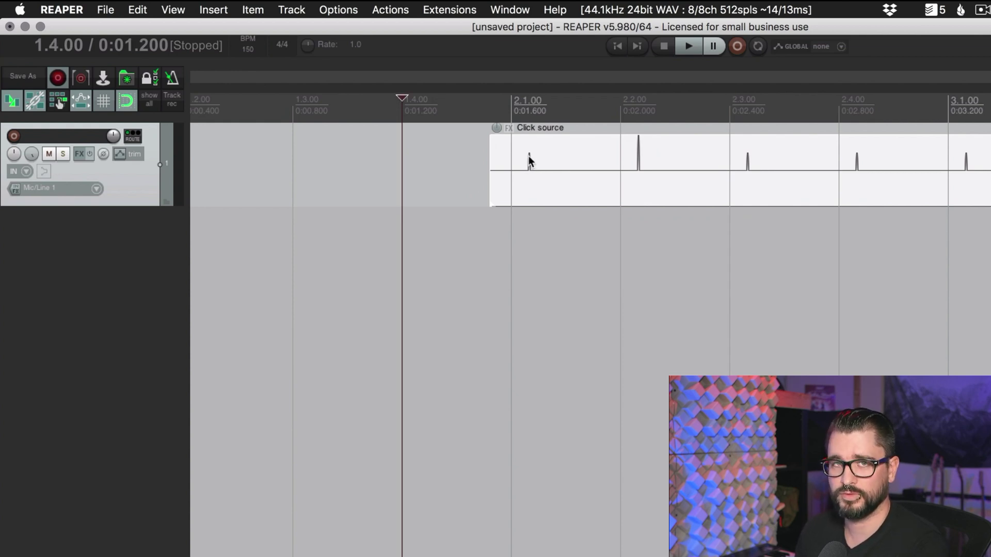
{"action": "key", "text": "space"}
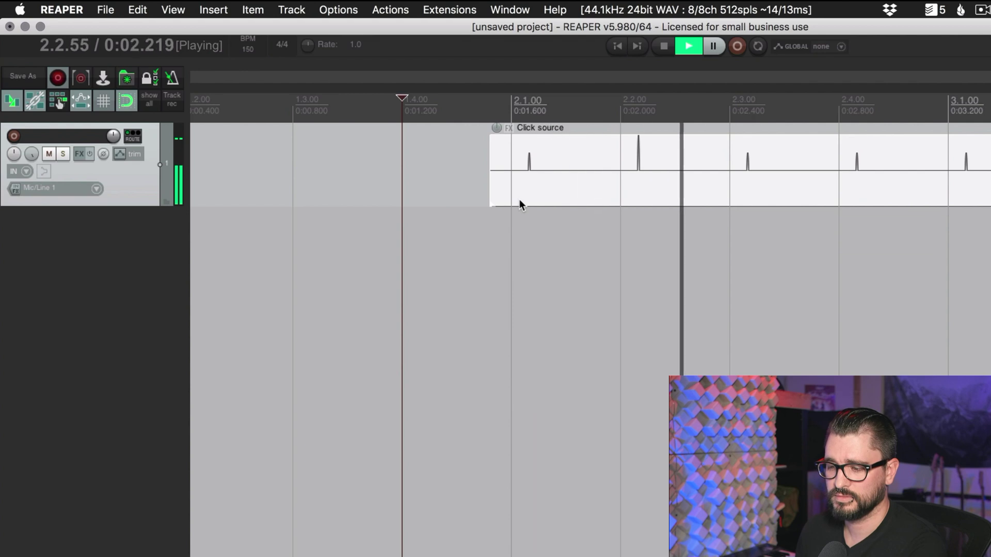
{"action": "key", "text": "space"}
{"action": "left_click", "coordinate": [624, 100]}
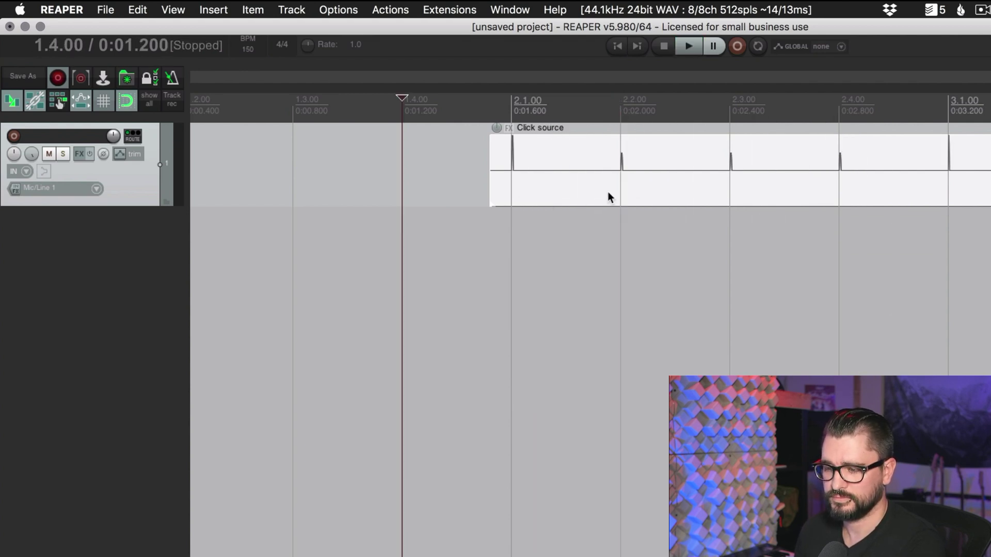
{"action": "scroll", "coordinate": [607, 191], "scroll_direction": "down", "scroll_amount": 5}
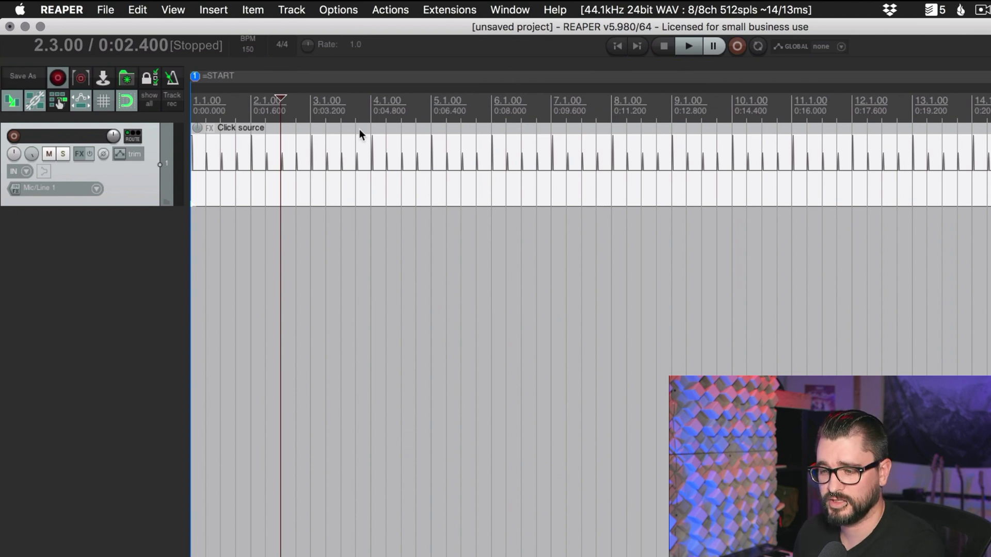
{"action": "left_click", "coordinate": [312, 111]}
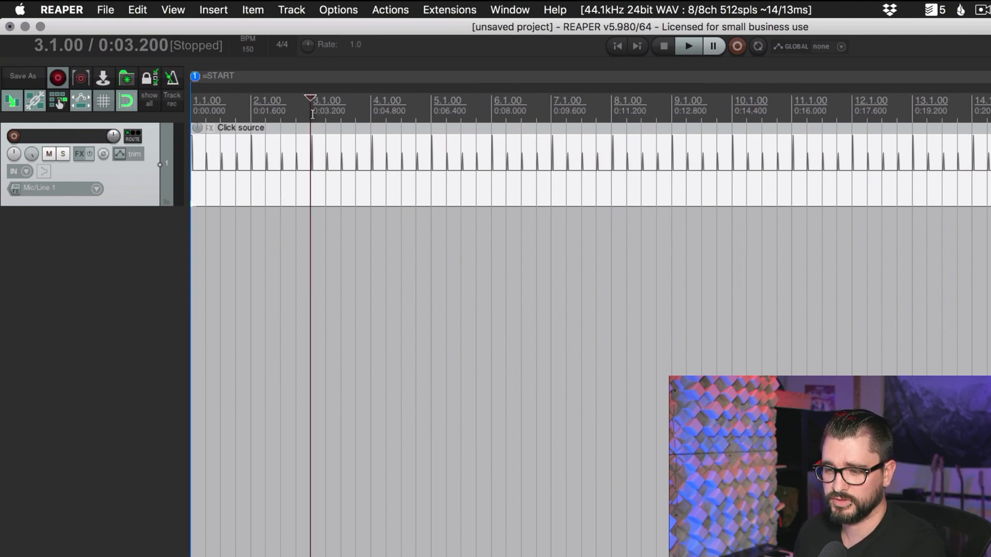
{"action": "right_click", "coordinate": [313, 114]}
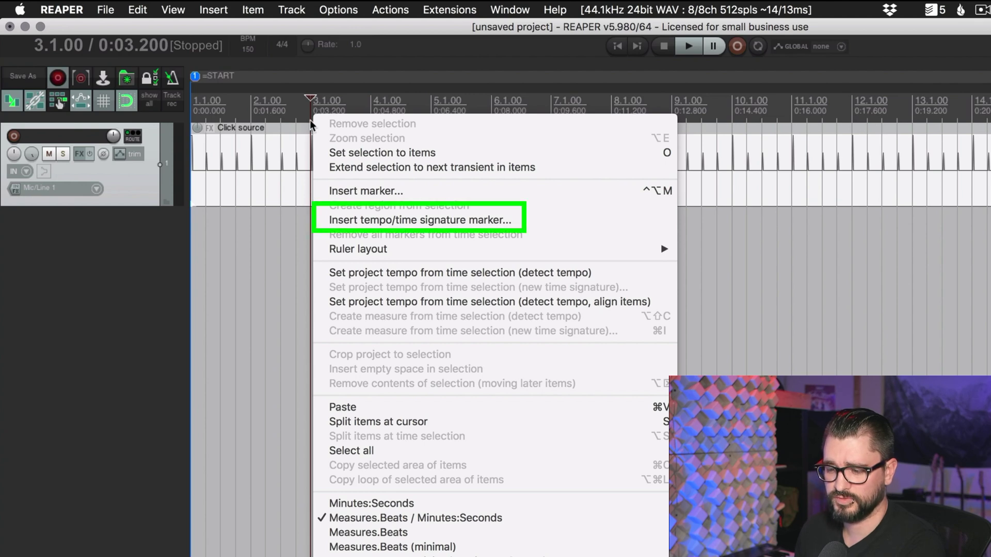
- Insert a 120 BPM tempo marker at bar 3
{"action": "left_click", "coordinate": [400, 220]}
{"action": "type", "text": "120"}
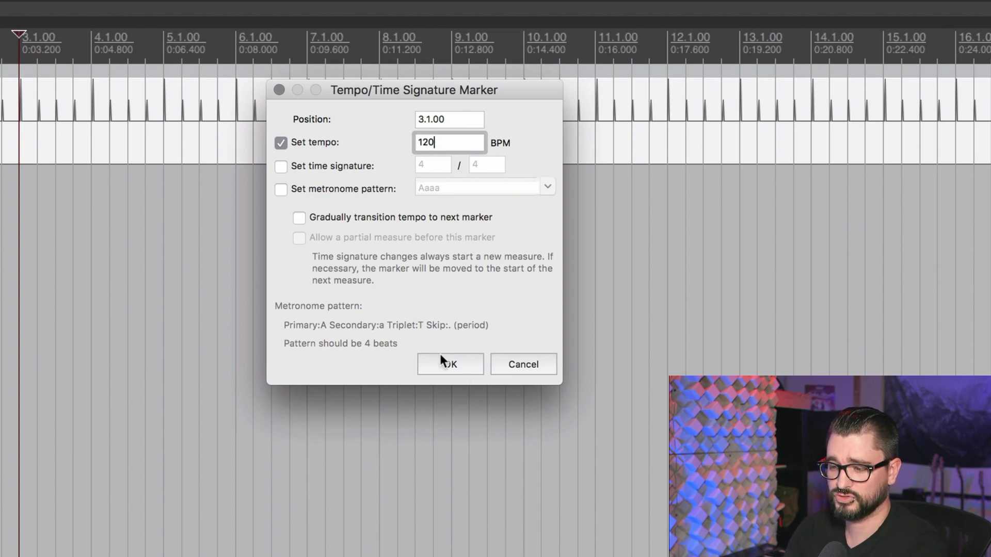
{"action": "left_click", "coordinate": [449, 365]}
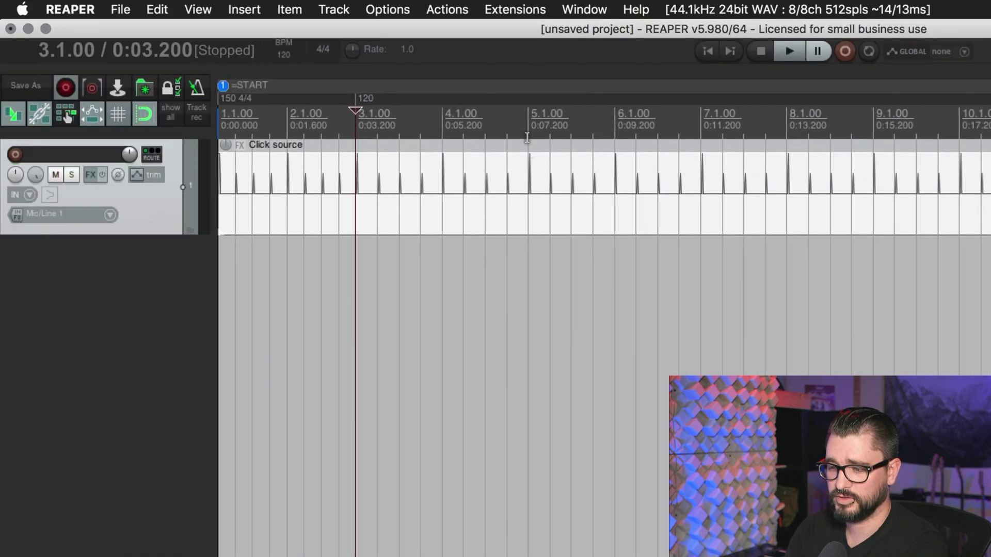
- Add a 90 BPM tempo marker at bar 5 and return to the project start
{"action": "left_click", "coordinate": [530, 126]}
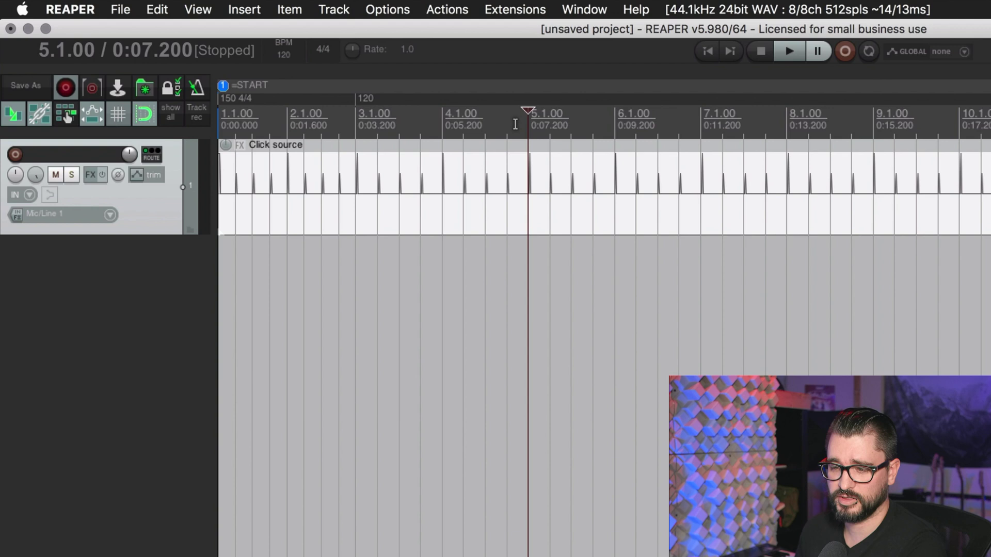
{"action": "left_click", "coordinate": [290, 56]}
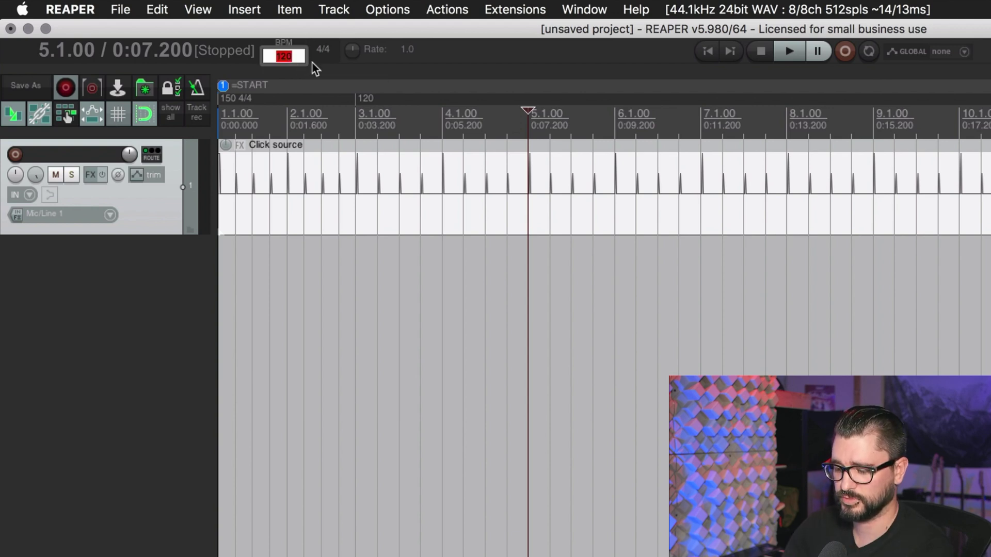
{"action": "type", "text": "90"}
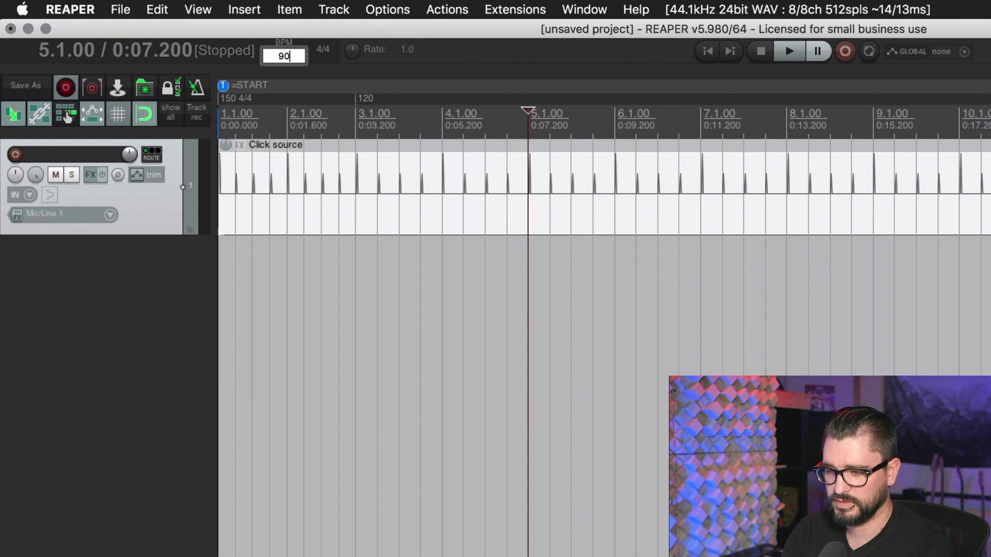
{"action": "key", "text": "Return"}
{"action": "left_click", "coordinate": [406, 121]}
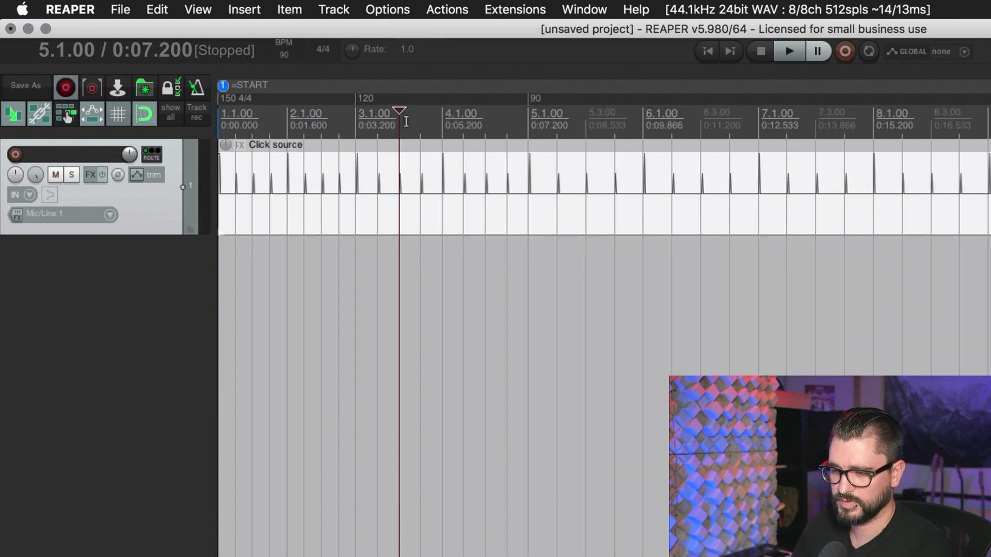
{"action": "key", "text": "Home"}
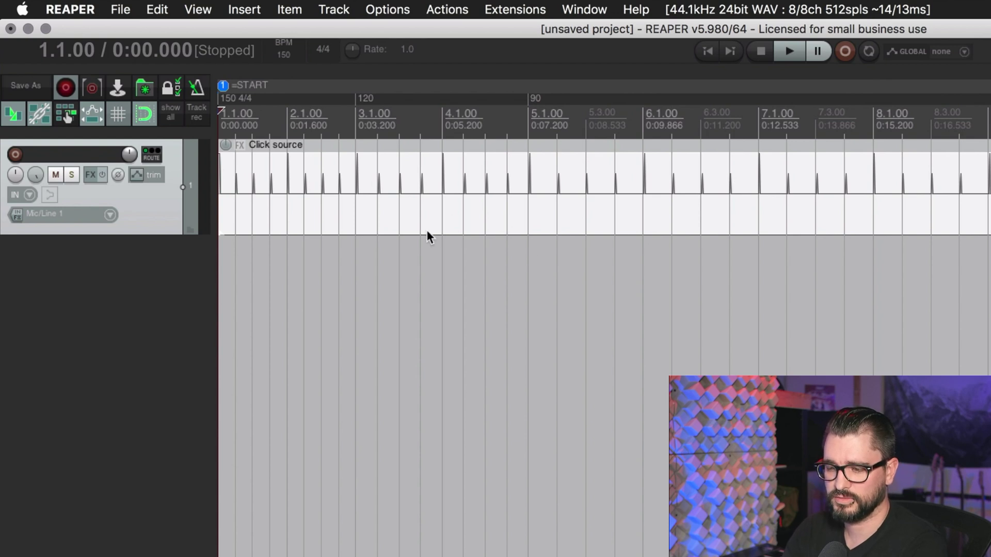
- Enlarge the click track and play it through the 150, 120 and 90 BPM sections
{"action": "key", "text": "Page_Up"}
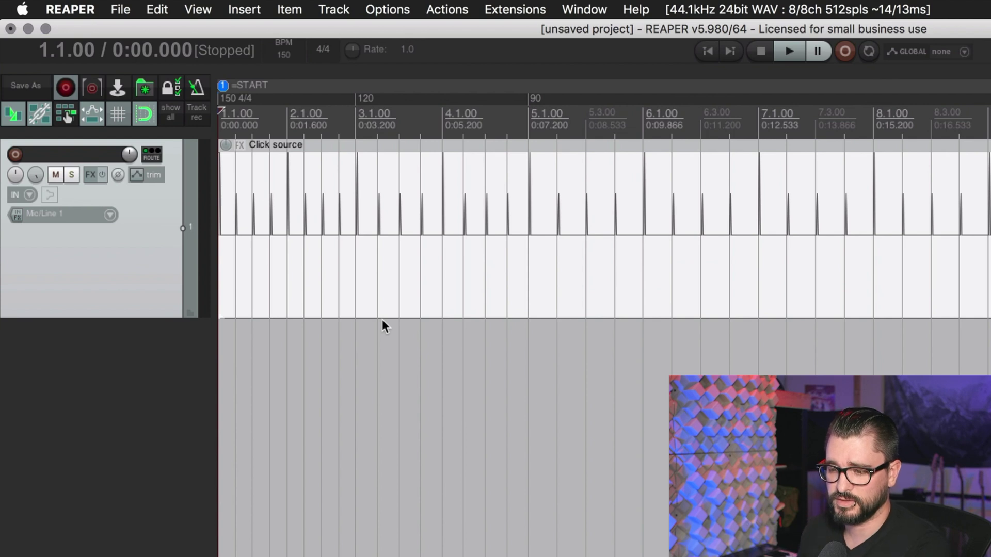
{"action": "key", "text": "space"}
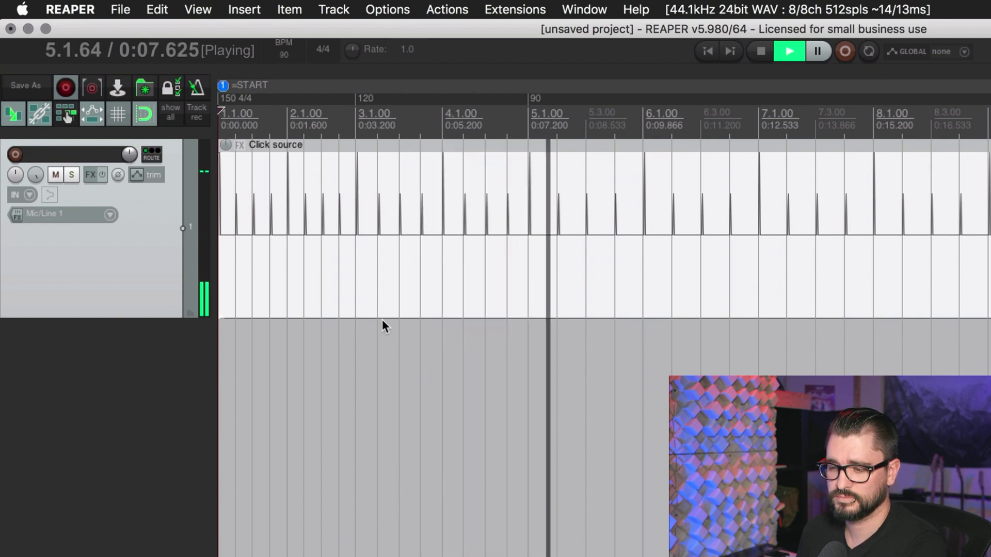
{"action": "key", "text": "space"}
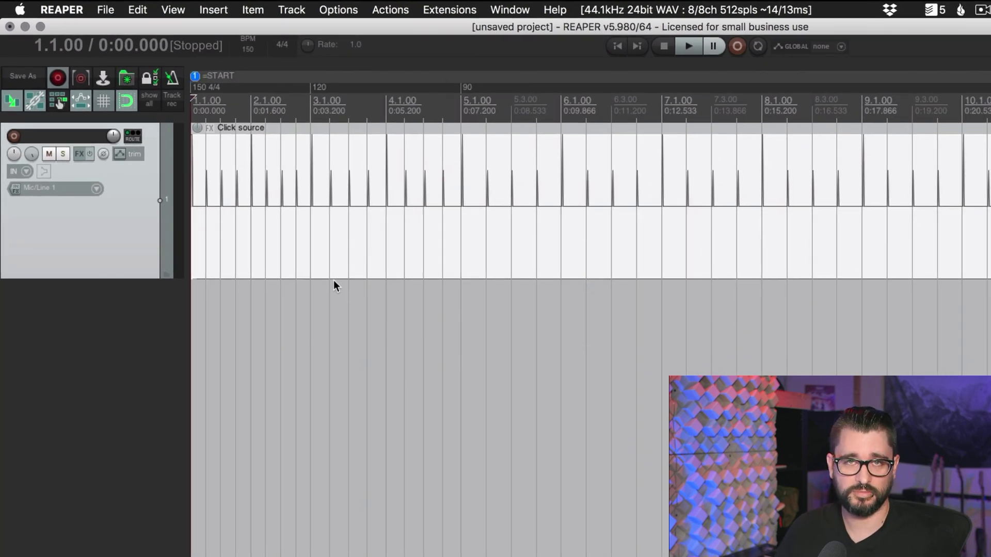
{"action": "left_click", "coordinate": [334, 279]}
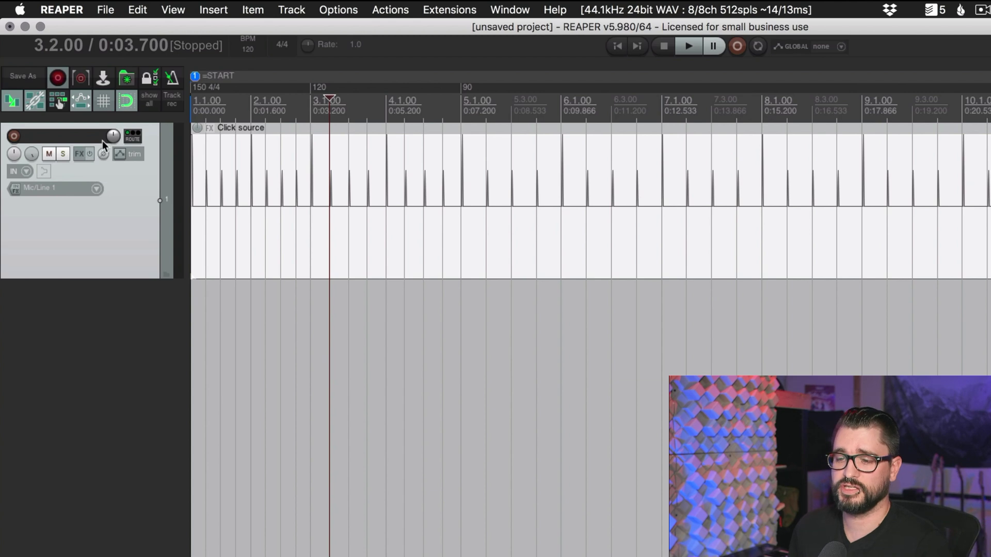
{"action": "mouse_move", "coordinate": [116, 138]}
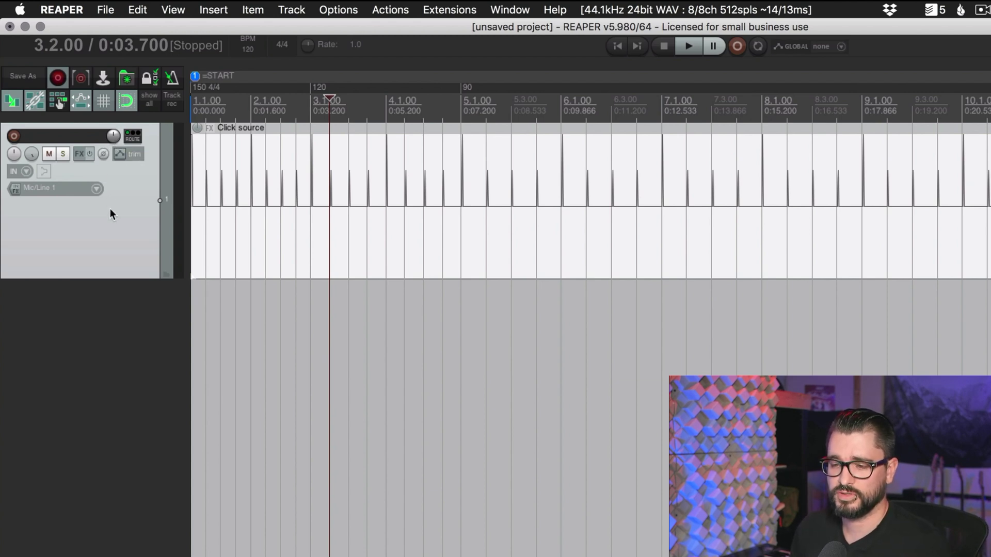
{"action": "left_click", "coordinate": [134, 137]}
{"action": "left_click", "coordinate": [201, 134]}
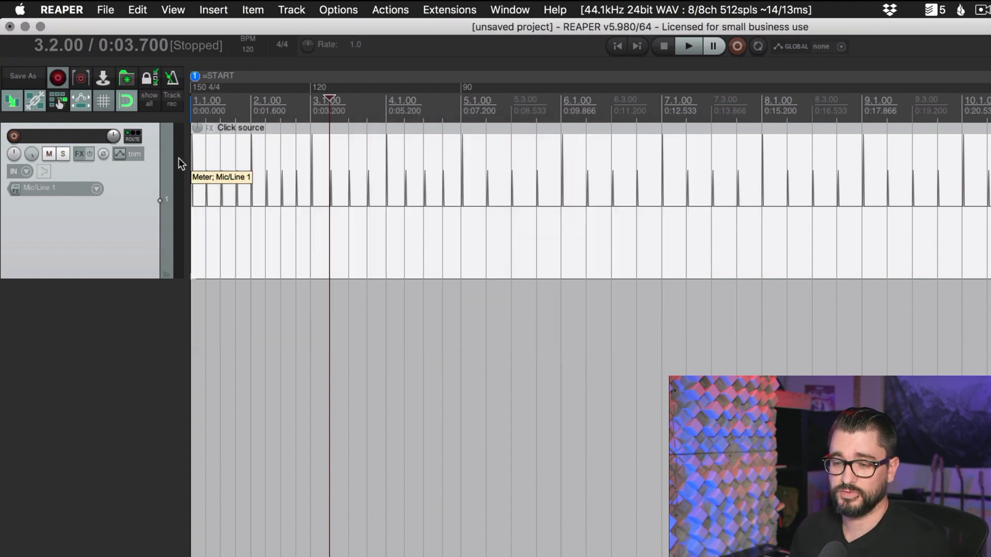
- Bring up the click source track's FX plugin list
{"action": "right_click", "coordinate": [105, 156]}
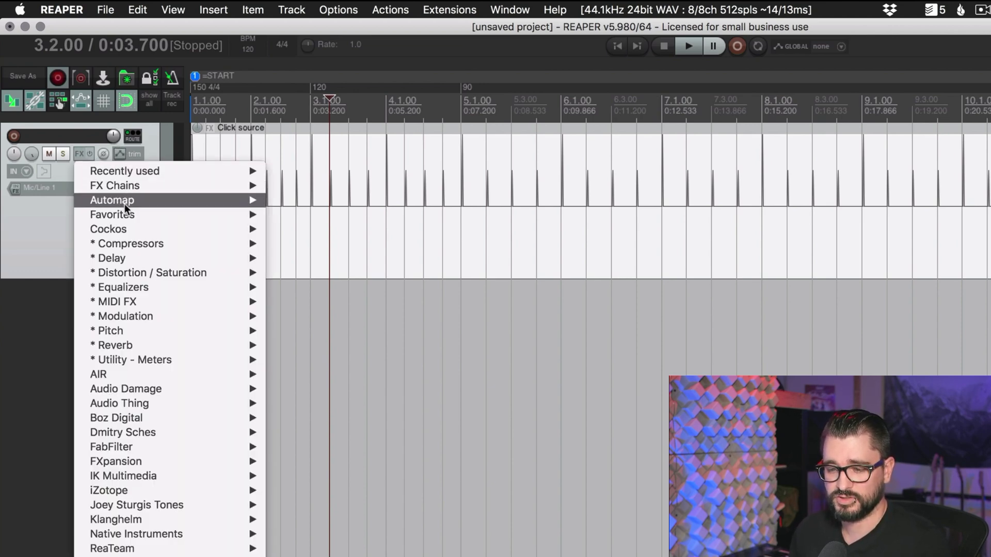
{"action": "mouse_move", "coordinate": [137, 246]}
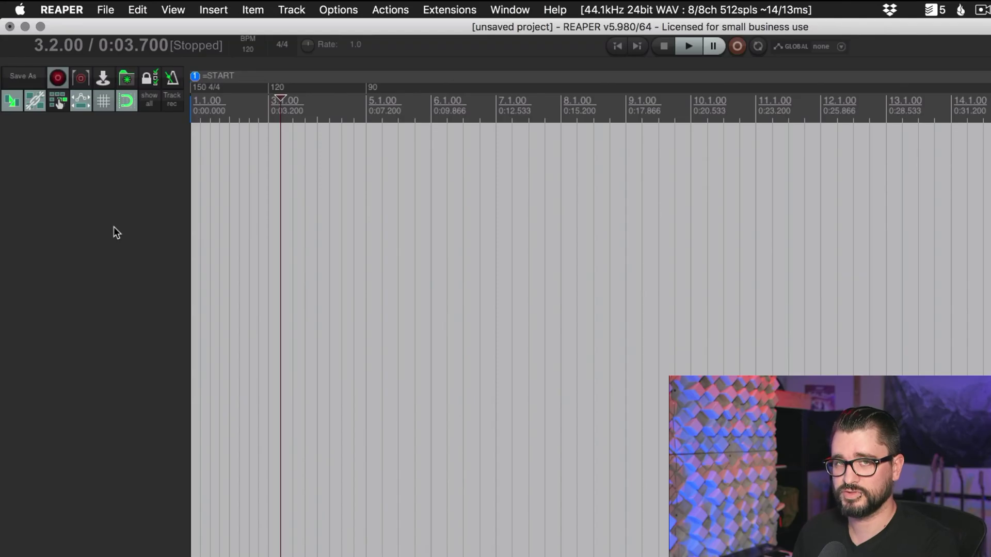
- Filter the action list by 'sws click' and select 'SWS/AW: Insert click track'
{"action": "key", "text": "Home"}
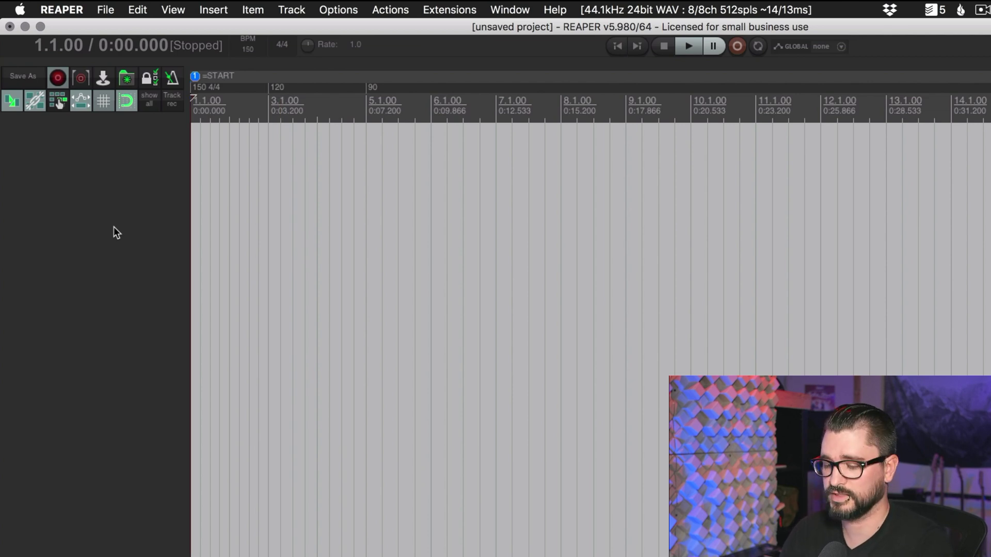
{"action": "key", "text": "shift+slash"}
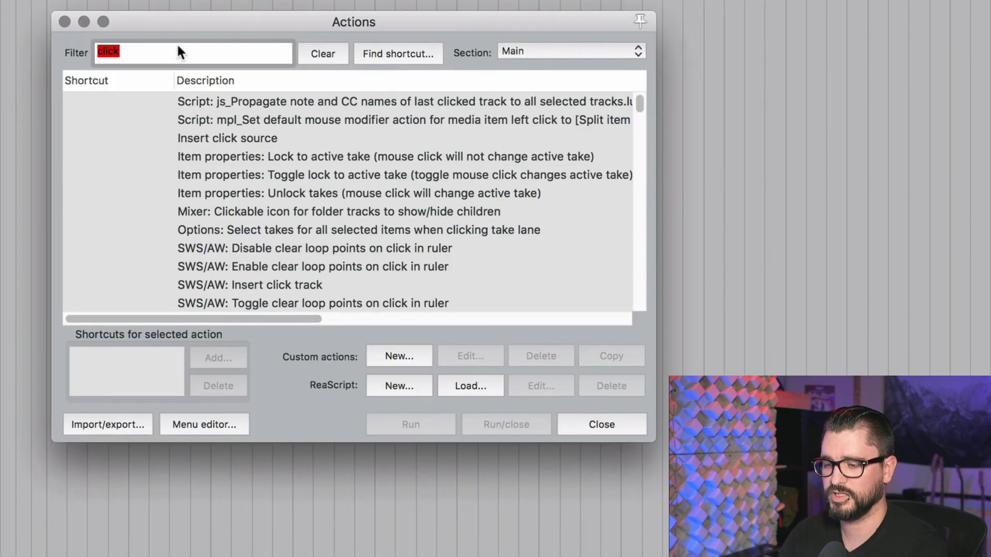
{"action": "type", "text": "sws "}
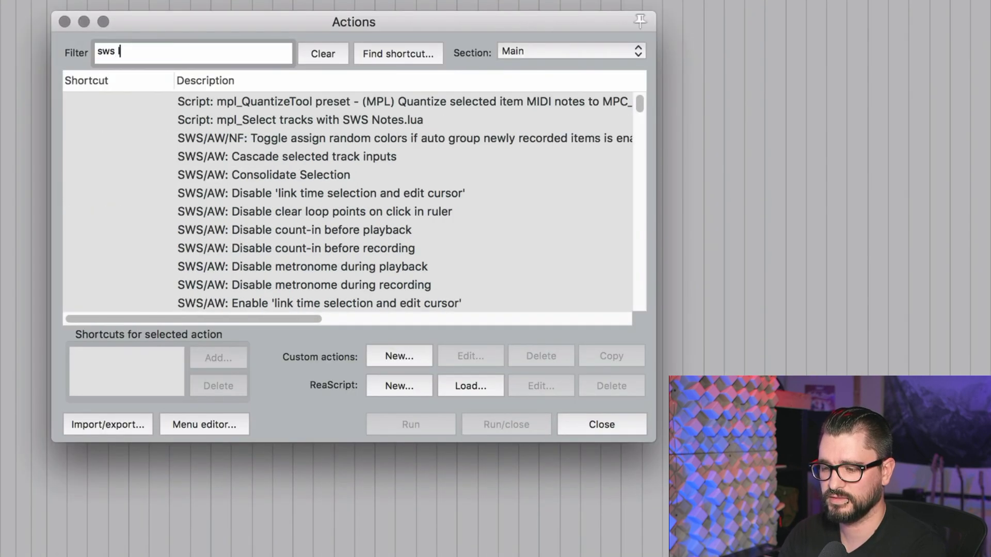
{"action": "type", "text": "click"}
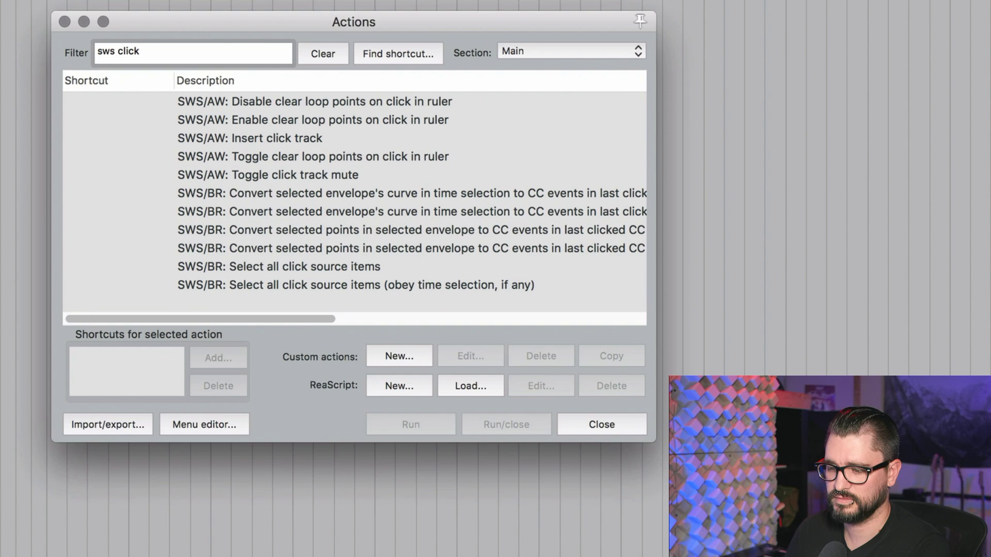
{"action": "left_click", "coordinate": [283, 139]}
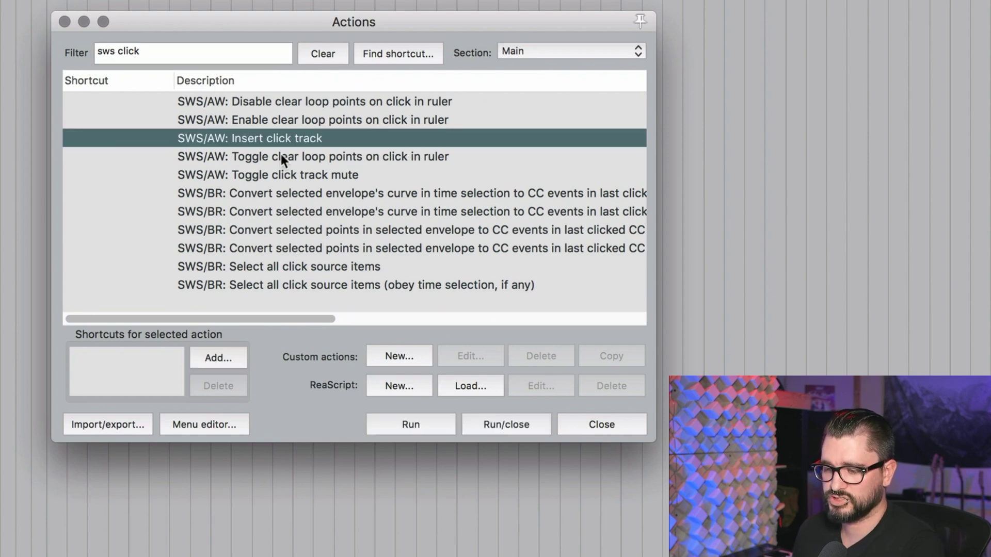
- Run 'SWS/AW: Insert click track' and inspect the new Click track's Click source item
{"action": "left_click", "coordinate": [430, 422]}
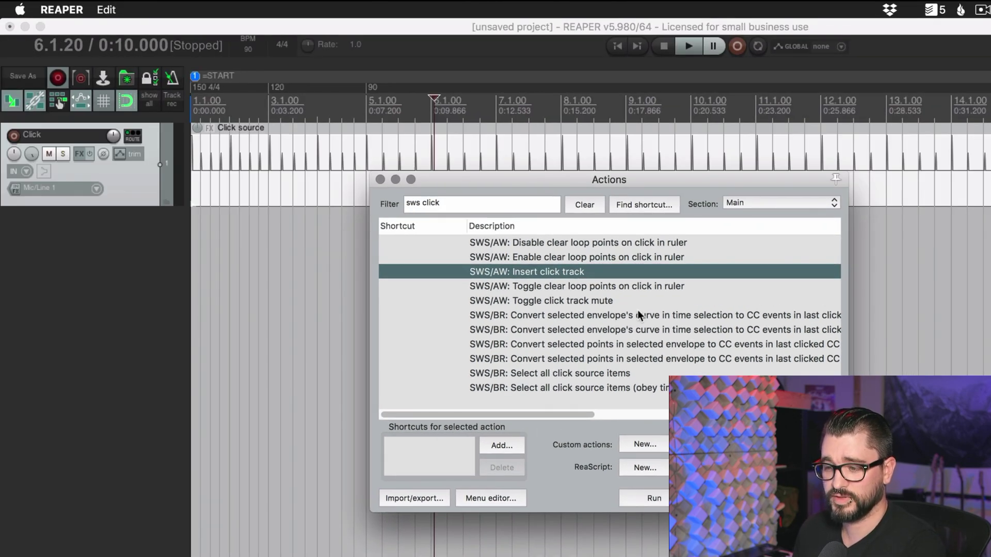
{"action": "left_click_drag", "start_coordinate": [586, 184], "coordinate": [567, 293]}
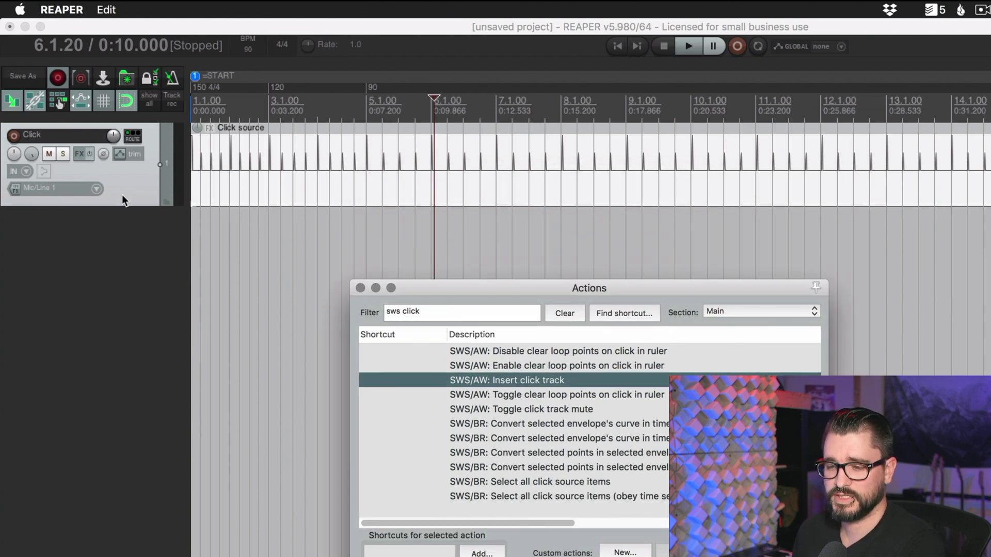
{"action": "scroll", "coordinate": [348, 237], "scroll_direction": "down", "scroll_amount": 5}
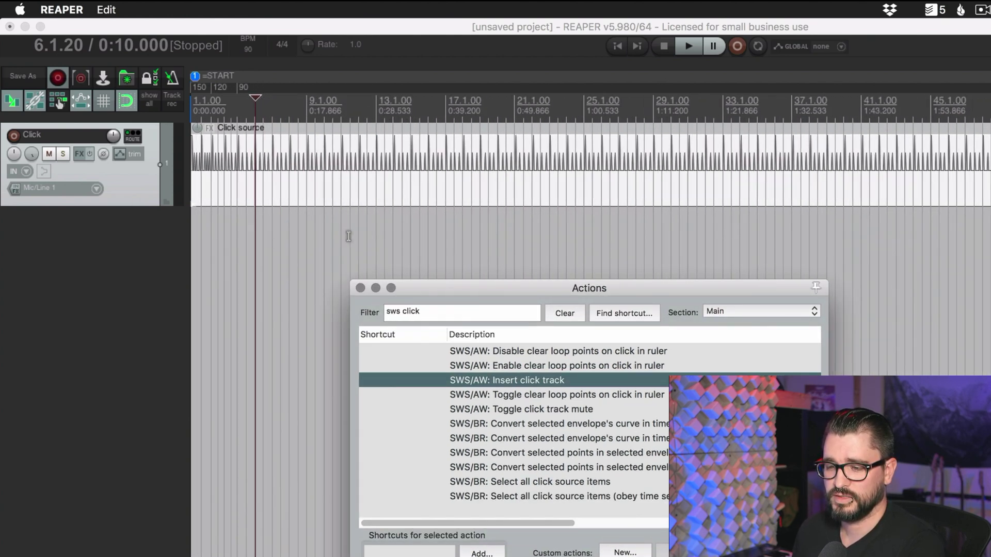
{"action": "scroll", "coordinate": [348, 237], "scroll_direction": "down", "scroll_amount": 3}
{"action": "scroll", "coordinate": [348, 236], "scroll_direction": "down", "scroll_amount": 4}
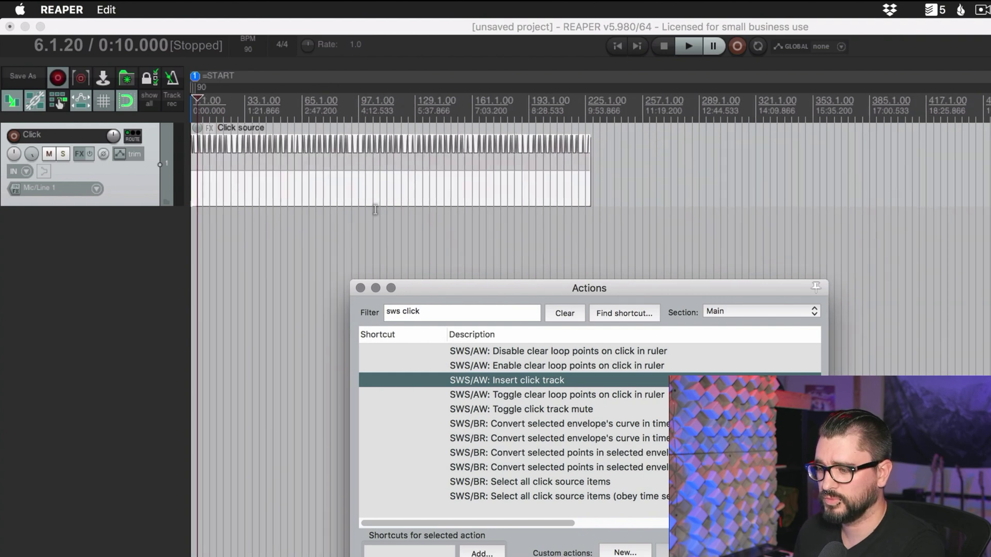
{"action": "scroll", "coordinate": [605, 171], "scroll_direction": "up", "scroll_amount": 5}
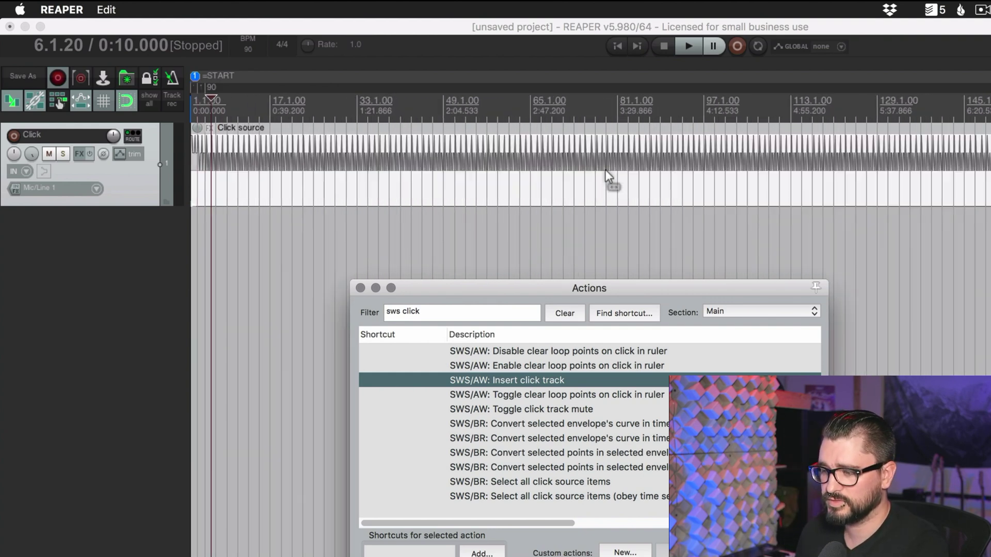
{"action": "scroll", "coordinate": [605, 172], "scroll_direction": "up", "scroll_amount": 1}
{"action": "left_click", "coordinate": [337, 108]}
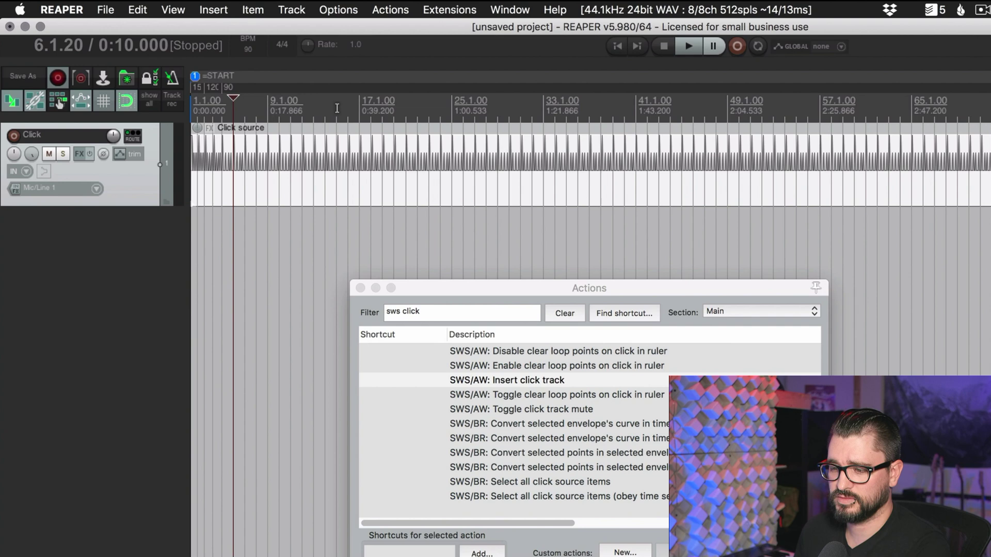
{"action": "key", "text": "Home"}
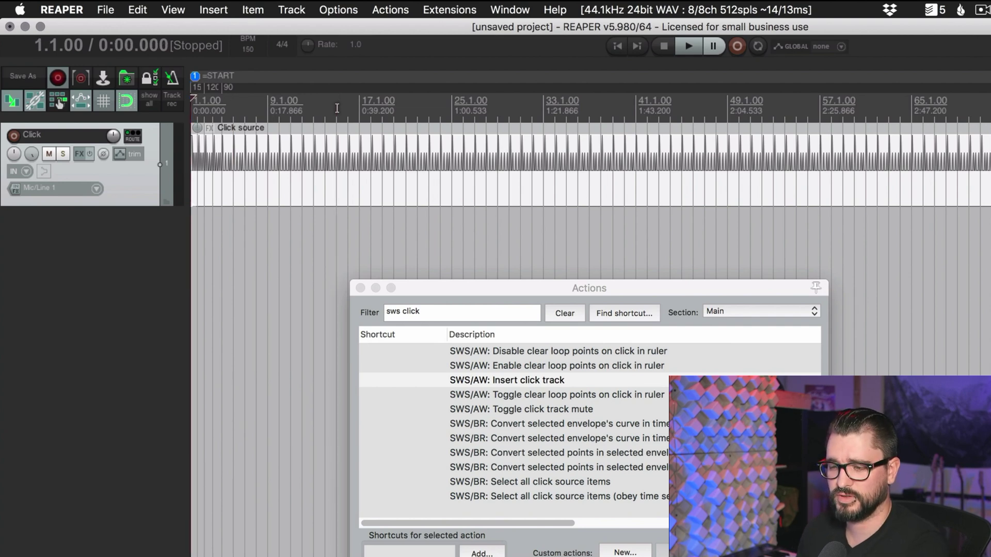
- Verify the Click source properties unchanged, then select 'SWS/AW: Toggle click track mute'
{"action": "right_click", "coordinate": [253, 172]}
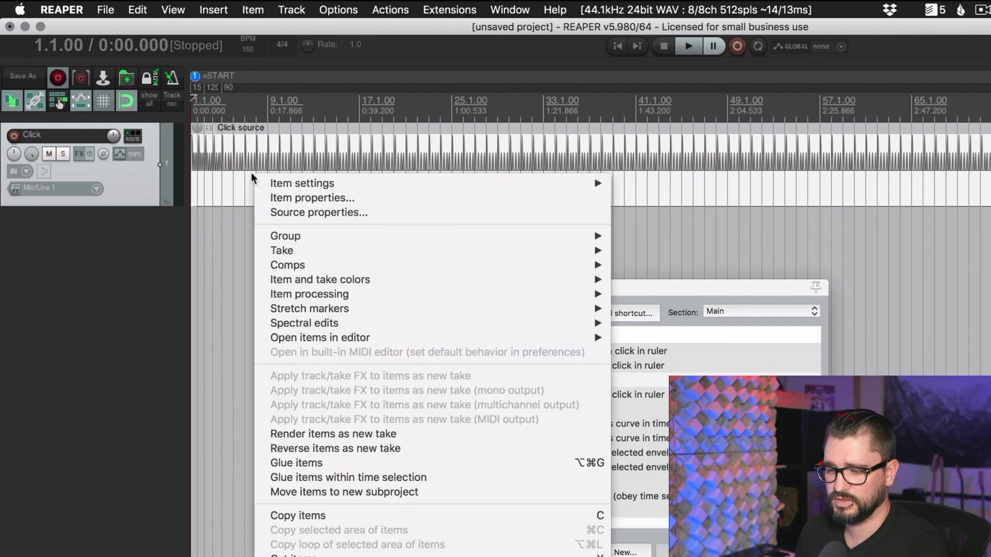
{"action": "left_click", "coordinate": [296, 211]}
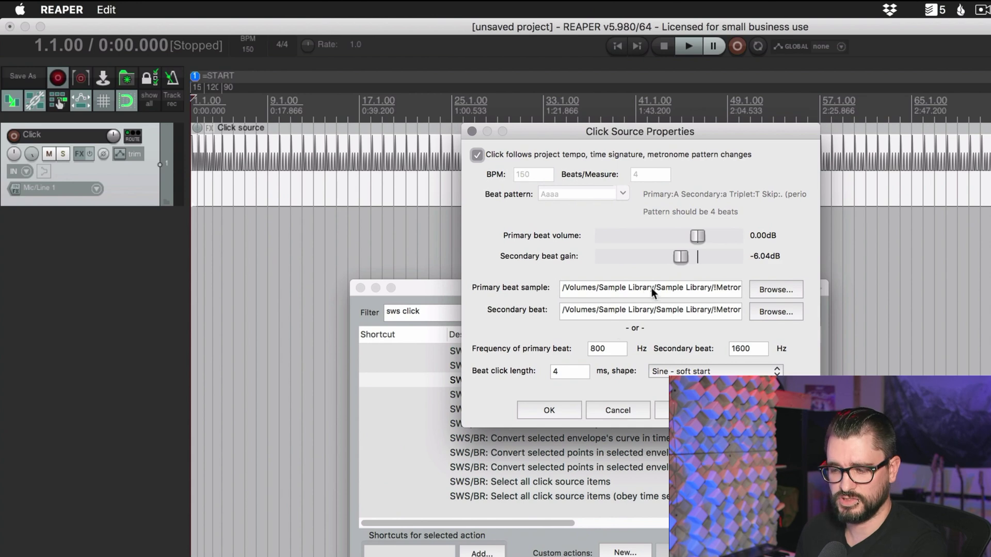
{"action": "left_click_drag", "start_coordinate": [652, 288], "coordinate": [932, 350]}
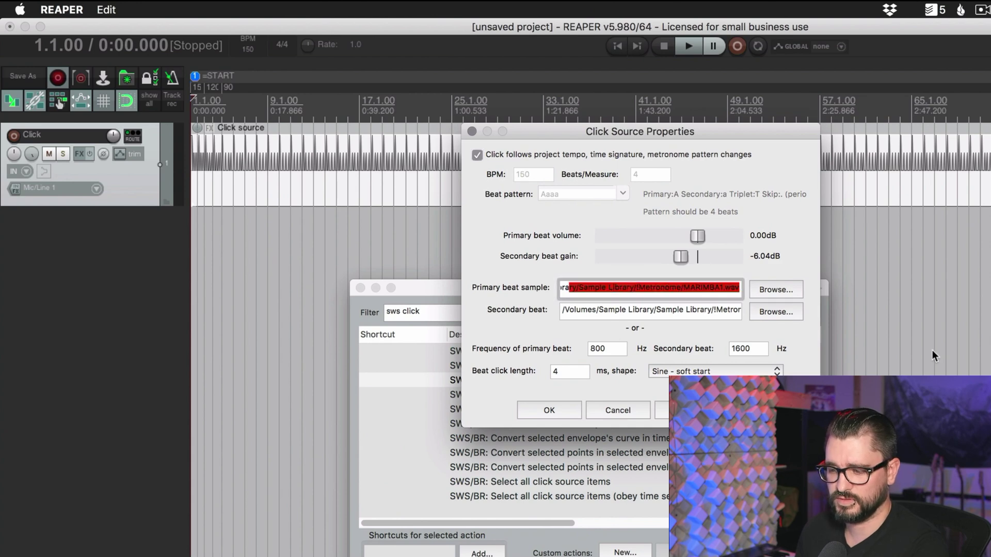
{"action": "left_click", "coordinate": [624, 410]}
{"action": "left_click_drag", "start_coordinate": [512, 287], "coordinate": [534, 228]}
{"action": "left_click", "coordinate": [629, 351]}
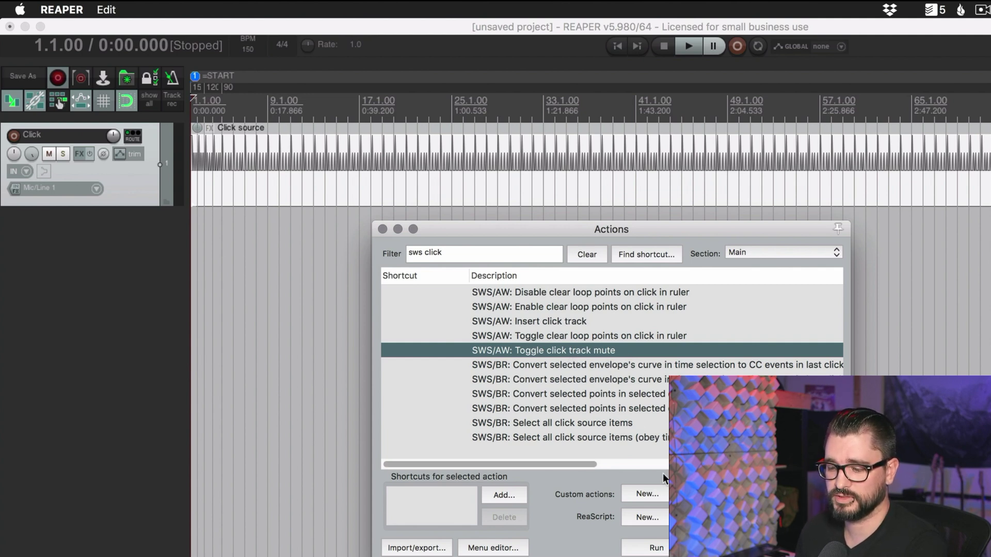
- Mute and unmute the Click track with the toggle action, and disable the metronome
{"action": "left_click", "coordinate": [645, 548]}
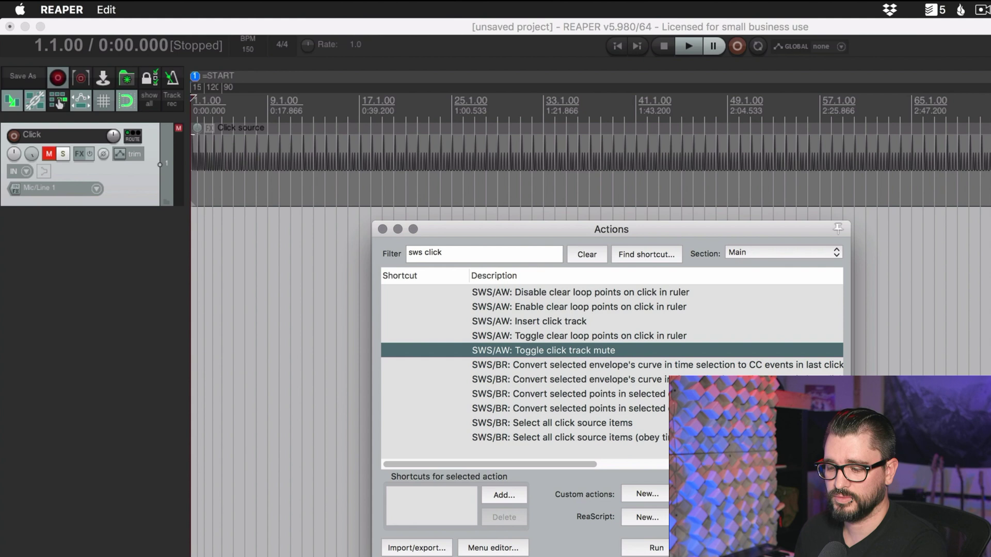
{"action": "left_click", "coordinate": [646, 548]}
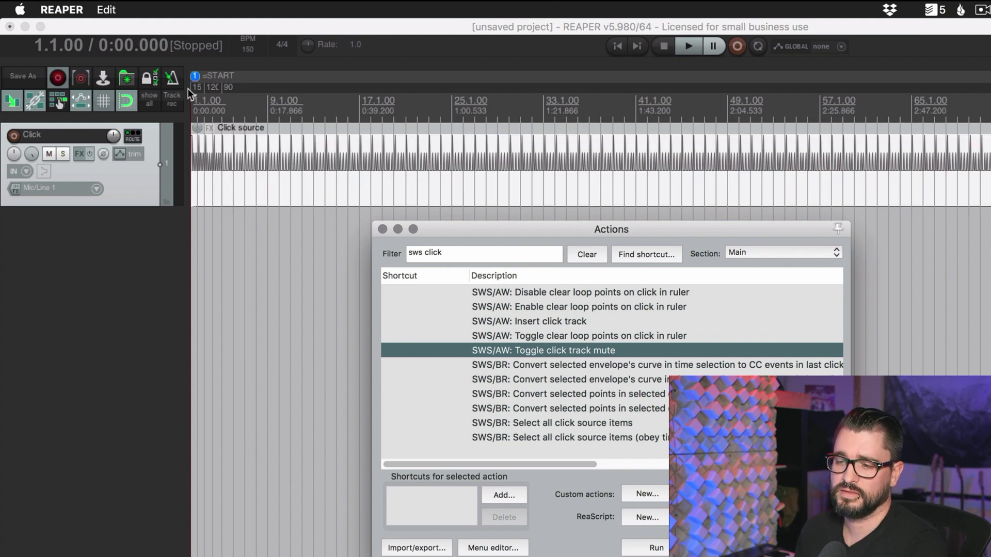
{"action": "left_click", "coordinate": [173, 79]}
{"action": "left_click", "coordinate": [173, 79]}
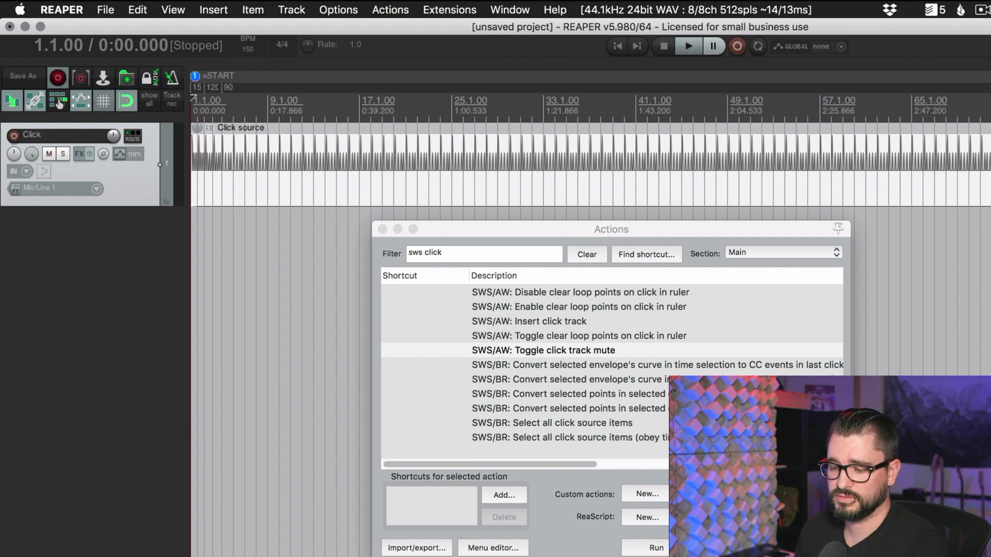
- Toggle the Click track's mute several more times, leaving it unmuted
{"action": "double_click", "coordinate": [544, 351]}
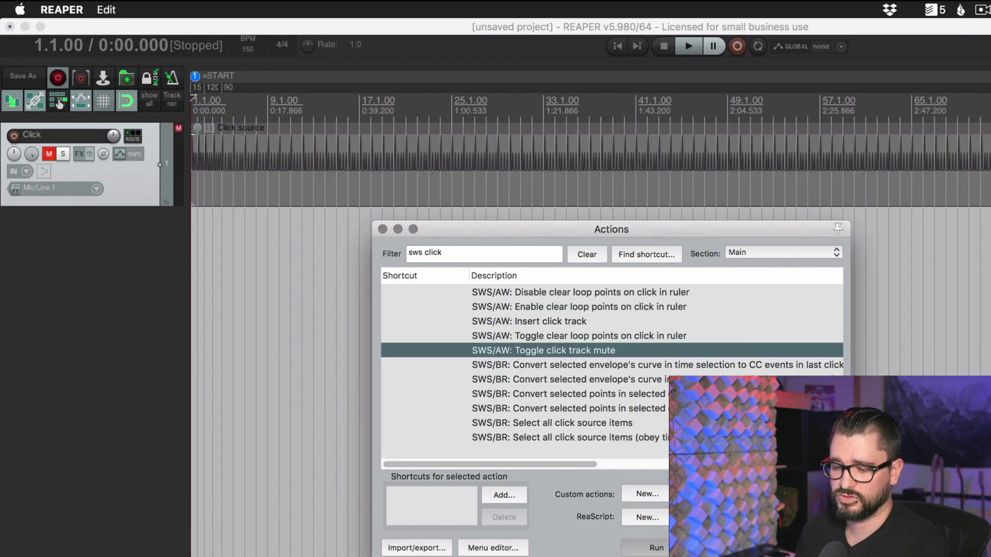
{"action": "left_click", "coordinate": [645, 548]}
{"action": "left_click", "coordinate": [645, 548]}
{"action": "left_click", "coordinate": [646, 548]}
{"action": "left_click", "coordinate": [646, 549]}
{"action": "left_click", "coordinate": [645, 548]}
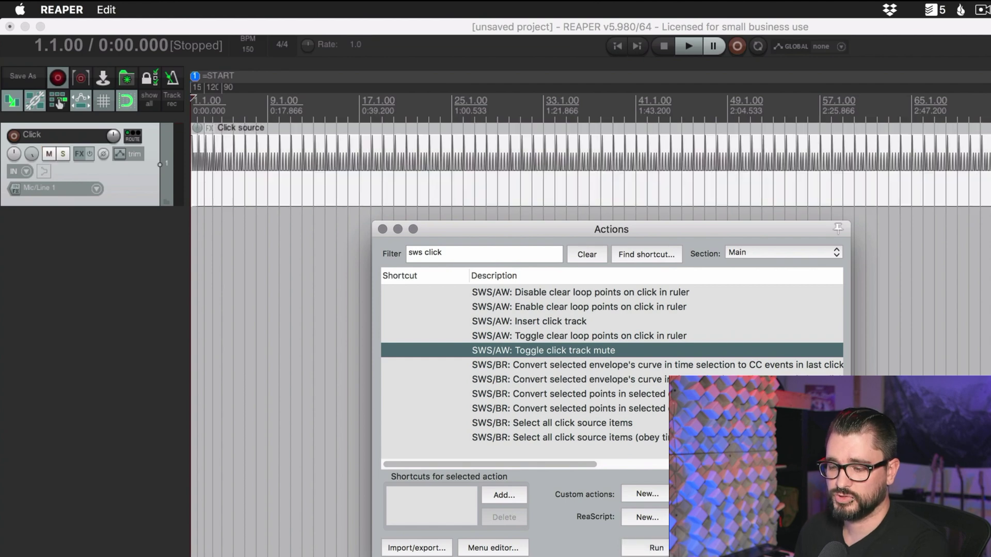